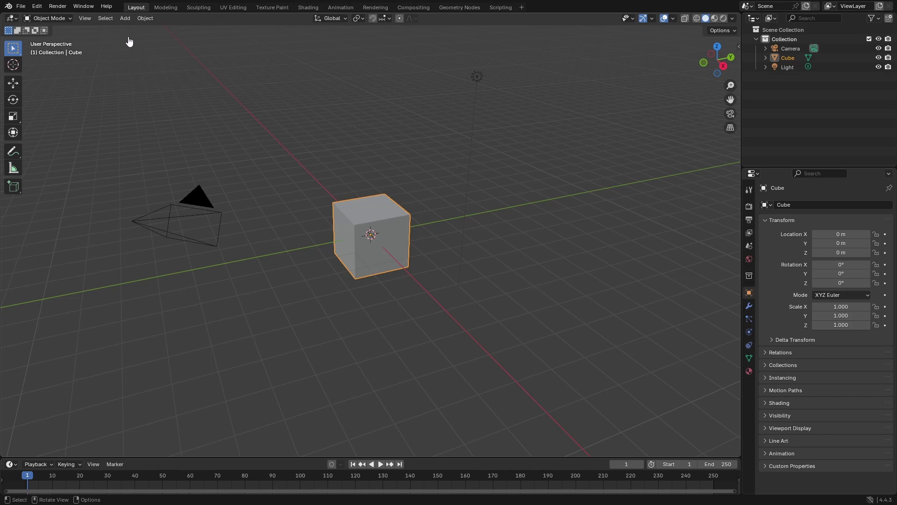
Open the Themes page of the Preferences and move its window clear of the scene
{"action": "left_click", "coordinate": [84, 6]}
{"action": "left_click", "coordinate": [83, 6]}
{"action": "left_click", "coordinate": [22, 6]}
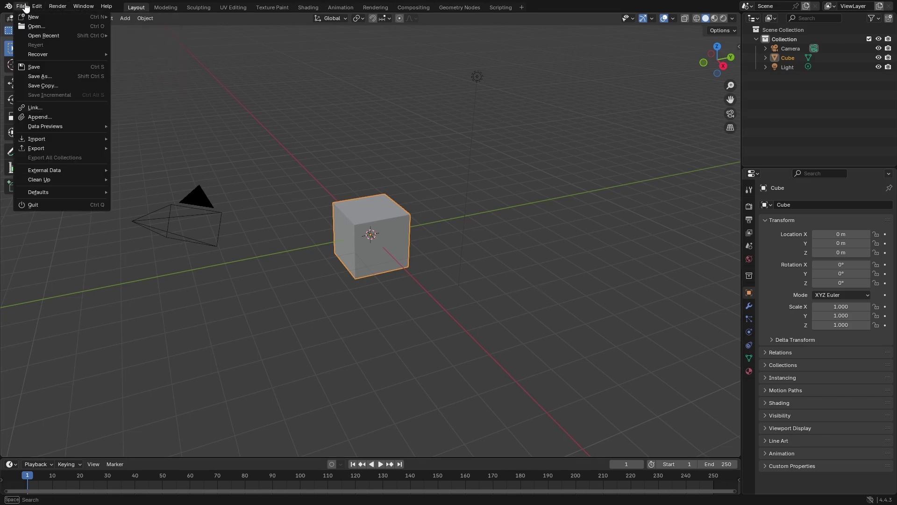
{"action": "mouse_move", "coordinate": [37, 6]}
{"action": "left_click", "coordinate": [76, 127]}
{"action": "left_click_drag", "start_coordinate": [210, 8], "coordinate": [561, 104]}
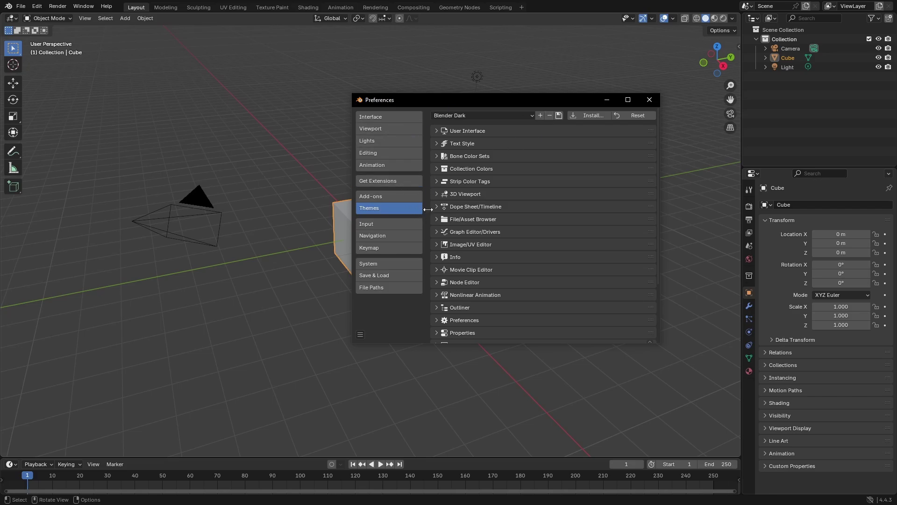
Look through the theme preset list, then enlarge the Preferences window and place it beside the cube
{"action": "left_click", "coordinate": [464, 116]}
{"action": "left_click", "coordinate": [457, 115]}
{"action": "left_click_drag", "start_coordinate": [466, 103], "coordinate": [357, 90]}
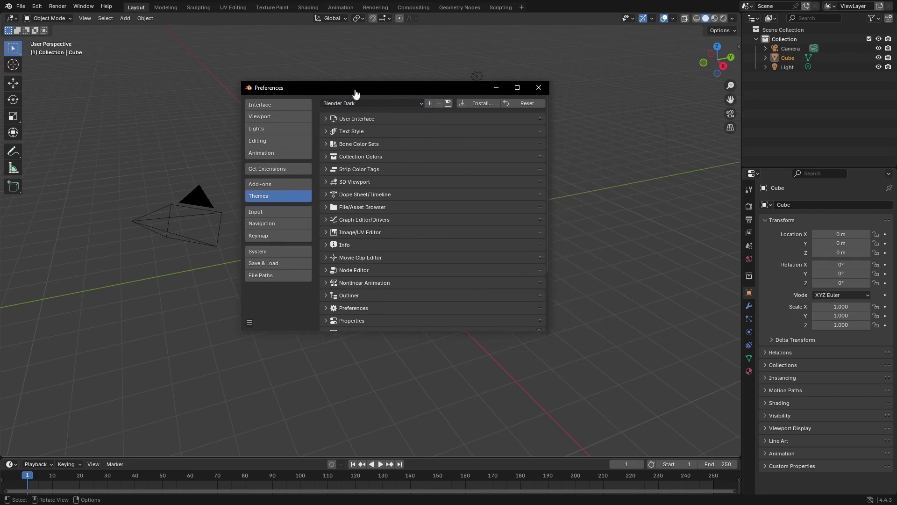
{"action": "left_click_drag", "start_coordinate": [552, 331], "coordinate": [706, 424]}
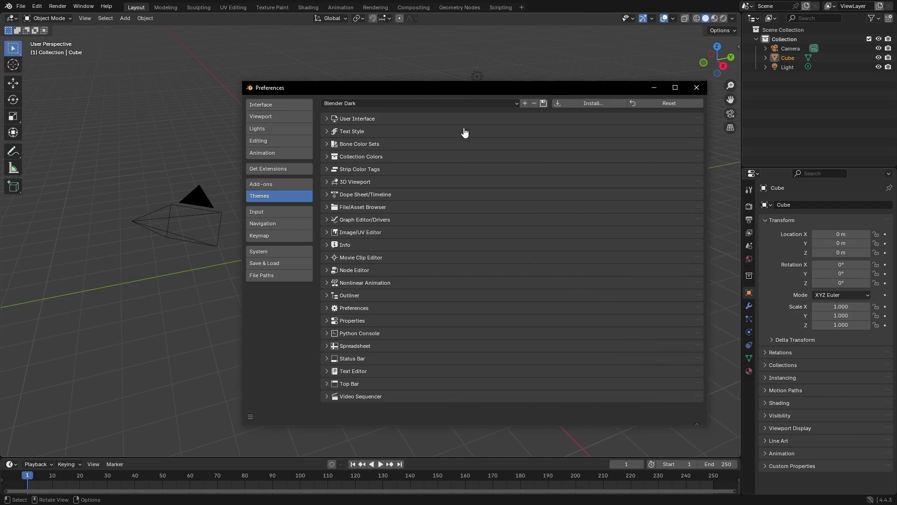
{"action": "left_click", "coordinate": [464, 104]}
{"action": "left_click", "coordinate": [432, 104]}
{"action": "left_click_drag", "start_coordinate": [385, 90], "coordinate": [548, 76]}
{"action": "left_click_drag", "start_coordinate": [408, 212], "coordinate": [525, 179]}
{"action": "left_click_drag", "start_coordinate": [672, 74], "coordinate": [622, 73]}
Browse the colours in the Text Style, Bone Color Sets, Collection Colors, Strip Color Tags, 3D Viewport and Node Editor theme sections
{"action": "left_click", "coordinate": [560, 164]}
{"action": "left_click", "coordinate": [559, 152]}
{"action": "left_click", "coordinate": [560, 139]}
{"action": "left_click", "coordinate": [562, 127]}
{"action": "left_click", "coordinate": [562, 115]}
{"action": "scroll", "coordinate": [587, 202], "scroll_direction": "down", "scroll_amount": 10}
{"action": "scroll", "coordinate": [585, 234], "scroll_direction": "down", "scroll_amount": 5}
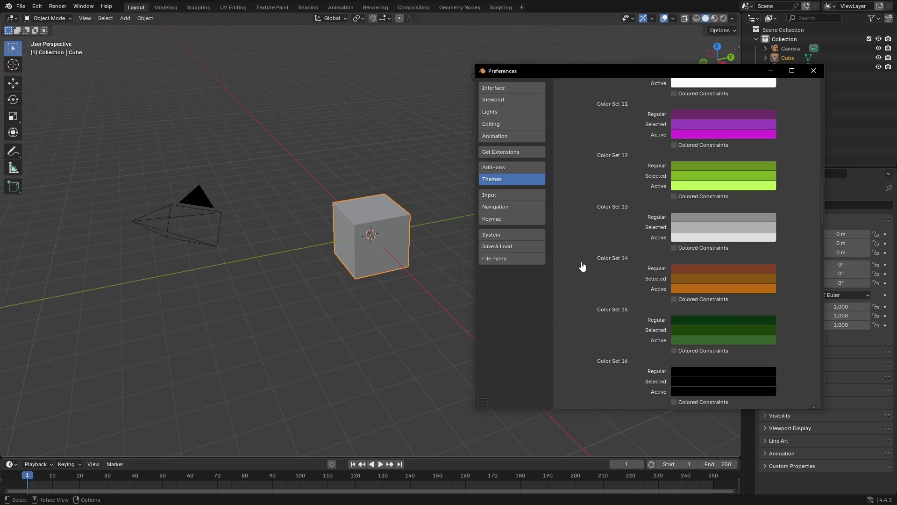
{"action": "scroll", "coordinate": [581, 262], "scroll_direction": "up", "scroll_amount": 20}
{"action": "left_click", "coordinate": [559, 279]}
{"action": "scroll", "coordinate": [559, 279], "scroll_direction": "down", "scroll_amount": 18}
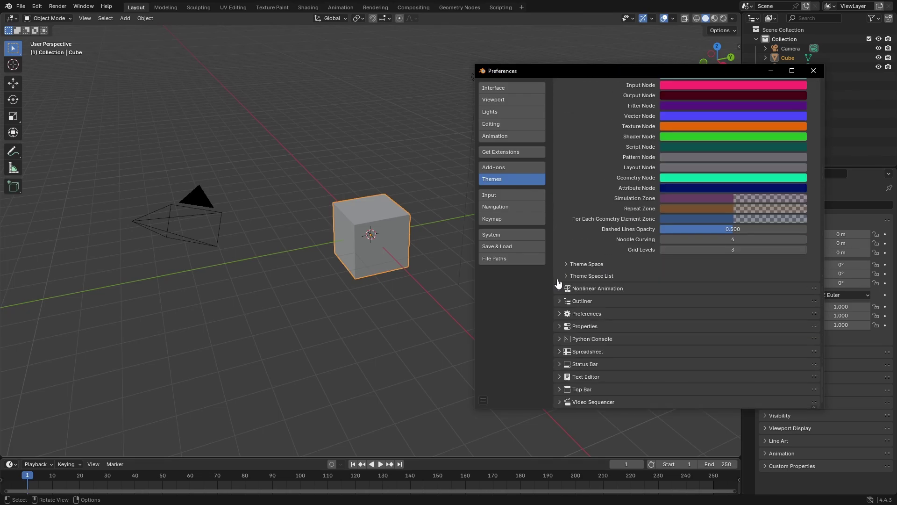
{"action": "scroll", "coordinate": [558, 277], "scroll_direction": "up", "scroll_amount": 16}
{"action": "scroll", "coordinate": [575, 252], "scroll_direction": "up", "scroll_amount": 20}
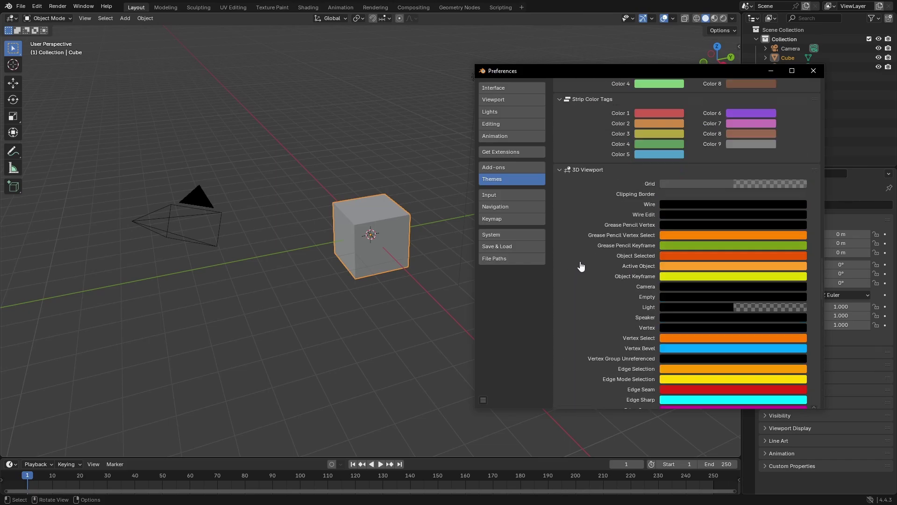
{"action": "scroll", "coordinate": [575, 289], "scroll_direction": "up", "scroll_amount": 8}
Collapse all the expanded theme sections again
{"action": "left_click", "coordinate": [561, 319]}
{"action": "left_click", "coordinate": [561, 331]}
{"action": "left_click", "coordinate": [559, 344]}
{"action": "left_click", "coordinate": [559, 357]}
{"action": "scroll", "coordinate": [562, 140], "scroll_direction": "up", "scroll_amount": 10}
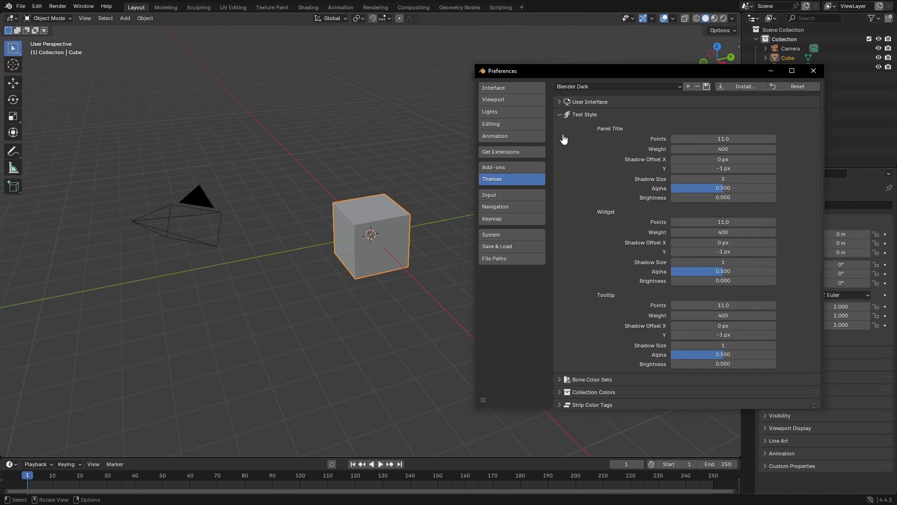
{"action": "left_click", "coordinate": [560, 115]}
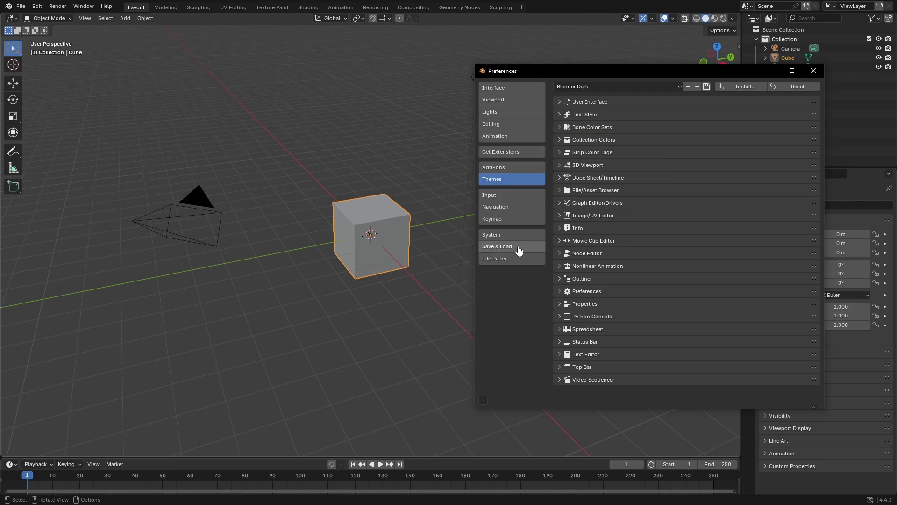
Set the roundness of the Box widget in the User Interface theme section to 1
{"action": "left_click", "coordinate": [561, 102]}
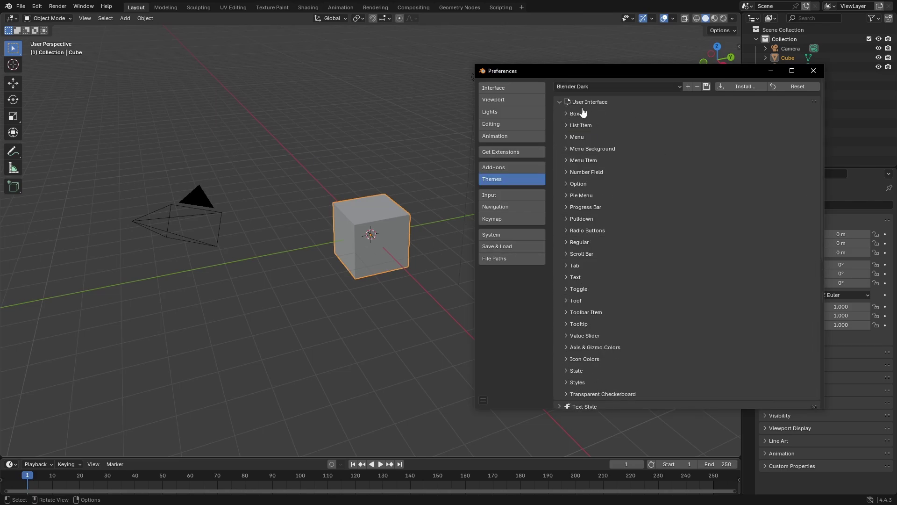
{"action": "left_click", "coordinate": [567, 113]}
{"action": "left_click_drag", "start_coordinate": [609, 83], "coordinate": [534, 84]}
{"action": "left_click", "coordinate": [581, 140]}
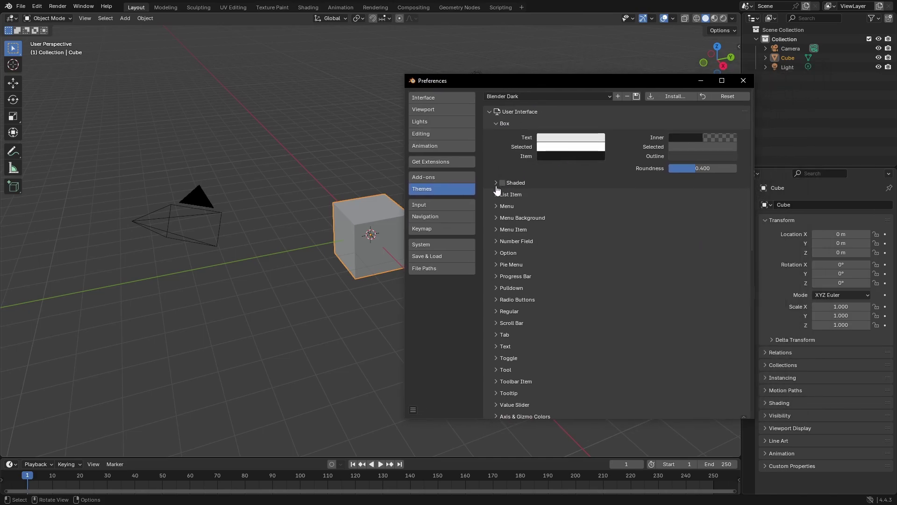
{"action": "left_click_drag", "start_coordinate": [699, 168], "coordinate": [732, 169]}
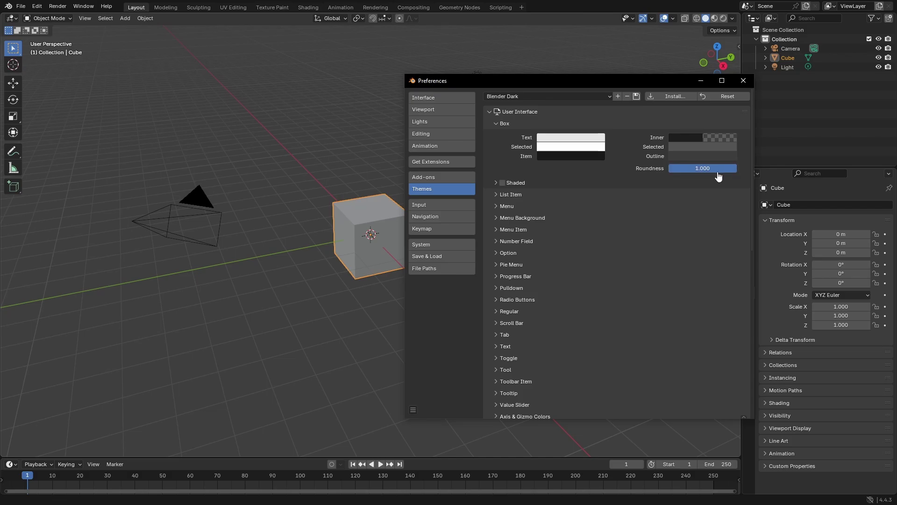
Set the roundness of the List Item and Menu widgets to 0
{"action": "left_click", "coordinate": [498, 124]}
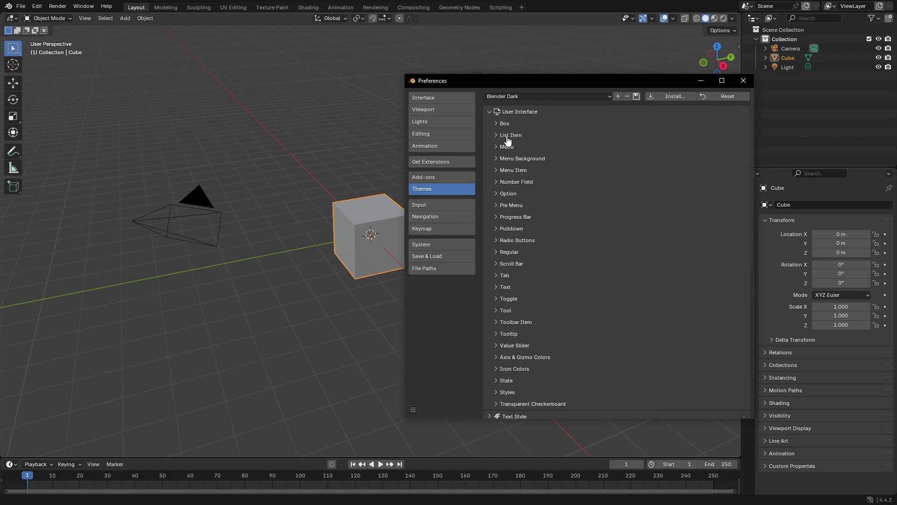
{"action": "left_click", "coordinate": [507, 137]}
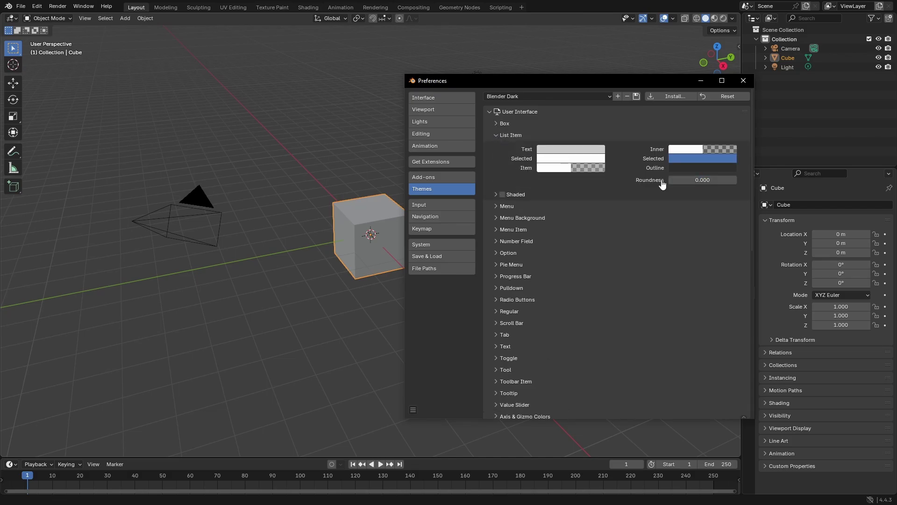
{"action": "left_click", "coordinate": [492, 136]}
{"action": "left_click", "coordinate": [496, 147]}
{"action": "left_click_drag", "start_coordinate": [702, 192], "coordinate": [668, 193]}
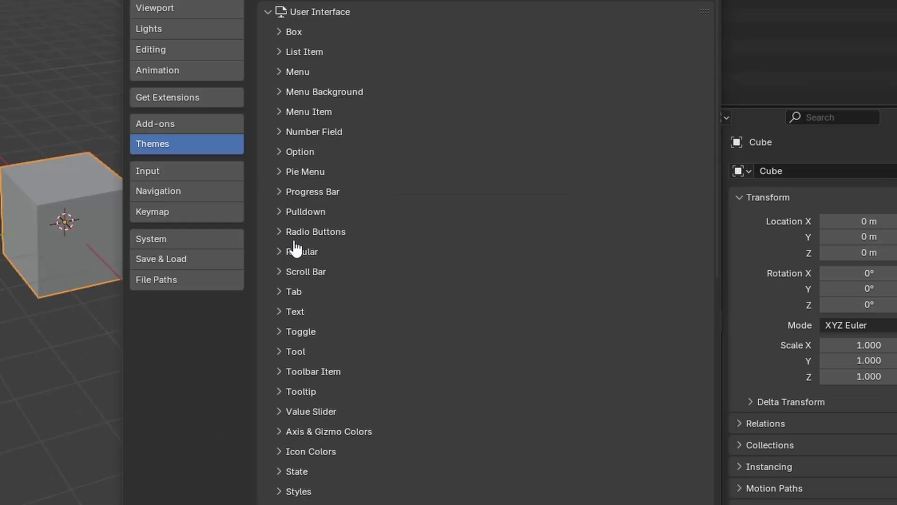
Set the roundness of the Regular widget to 0, closing the Radio Buttons and Regular settings
{"action": "left_click", "coordinate": [295, 241]}
{"action": "left_click", "coordinate": [335, 238]}
{"action": "left_click", "coordinate": [300, 255]}
{"action": "left_click_drag", "start_coordinate": [628, 333], "coordinate": [575, 335]}
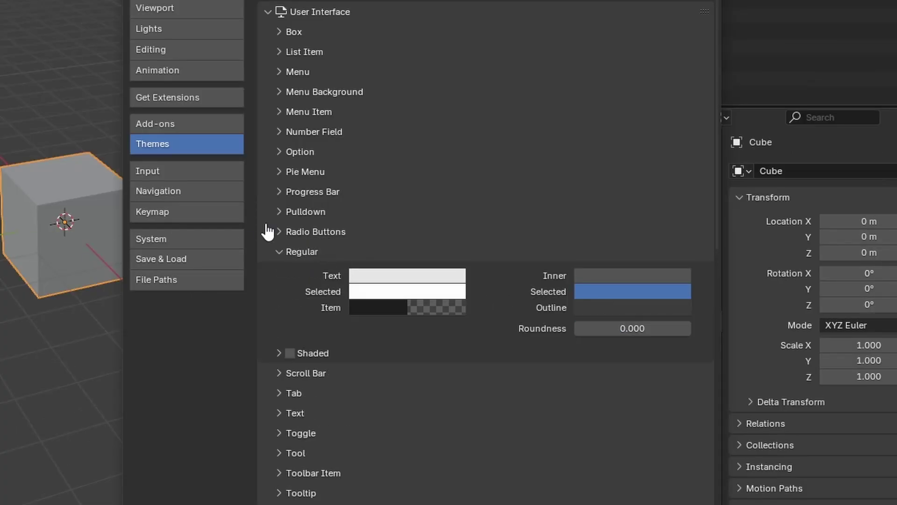
{"action": "left_click", "coordinate": [301, 255]}
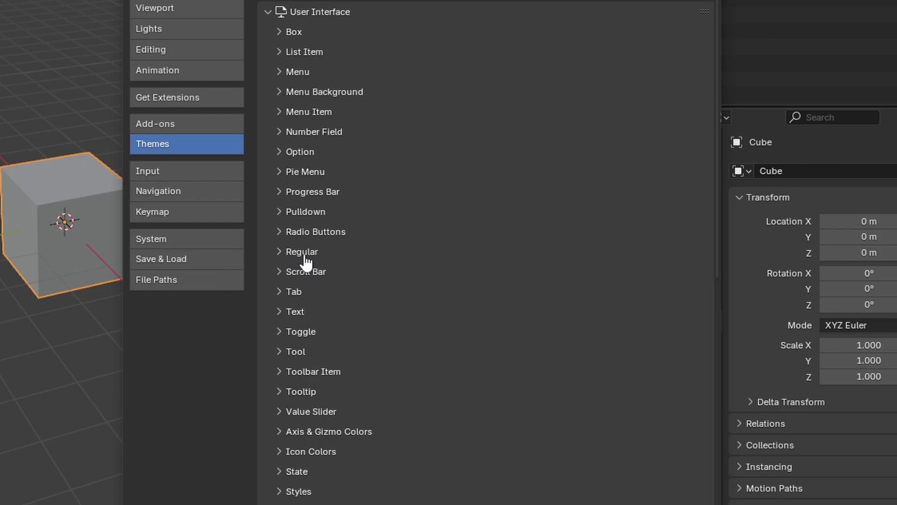
Set the Scroll Bar widget's roundness to 0 and lower the Tab widget's roundness
{"action": "left_click", "coordinate": [302, 255]}
{"action": "left_click_drag", "start_coordinate": [608, 330], "coordinate": [578, 331]}
{"action": "left_click", "coordinate": [75, 202]}
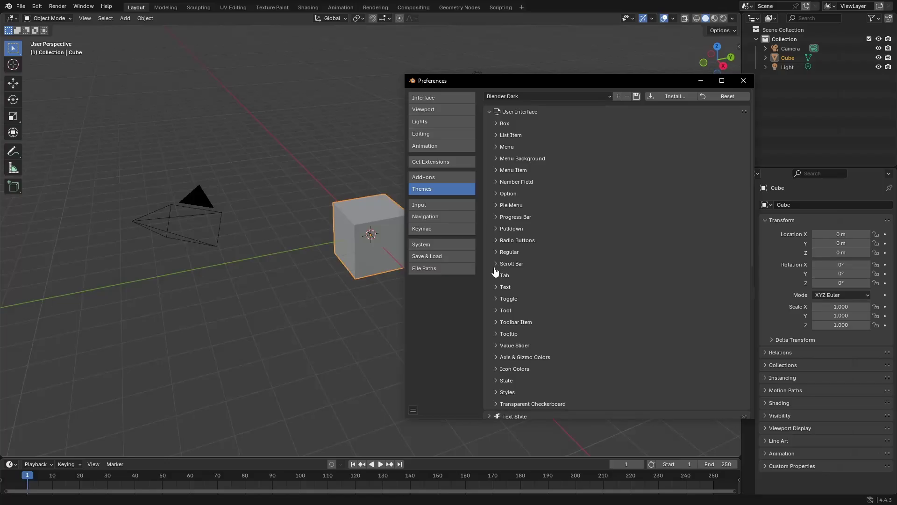
{"action": "left_click", "coordinate": [66, 233]}
{"action": "left_click_drag", "start_coordinate": [718, 319], "coordinate": [664, 321]}
{"action": "left_click", "coordinate": [496, 264]}
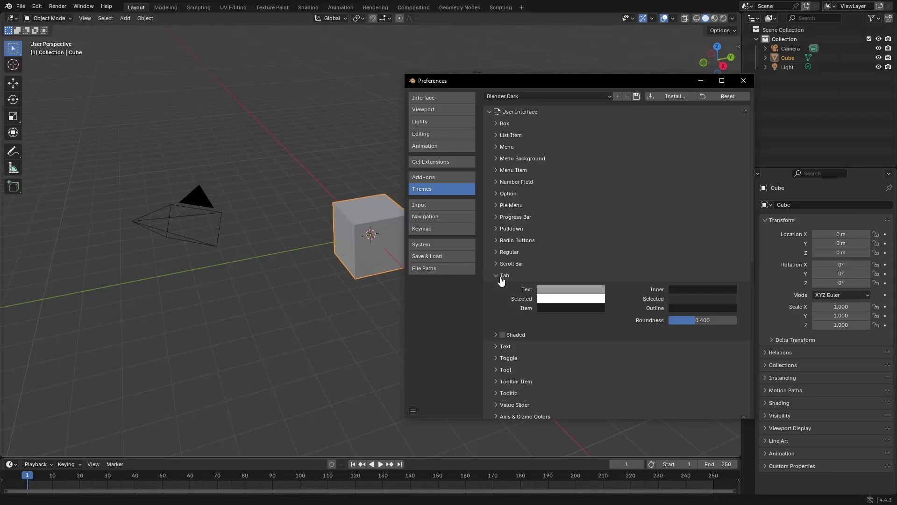
Set the Tooltip widget's roundness to 0 and the Value Slider widget's roundness to 1
{"action": "left_click", "coordinate": [498, 287]}
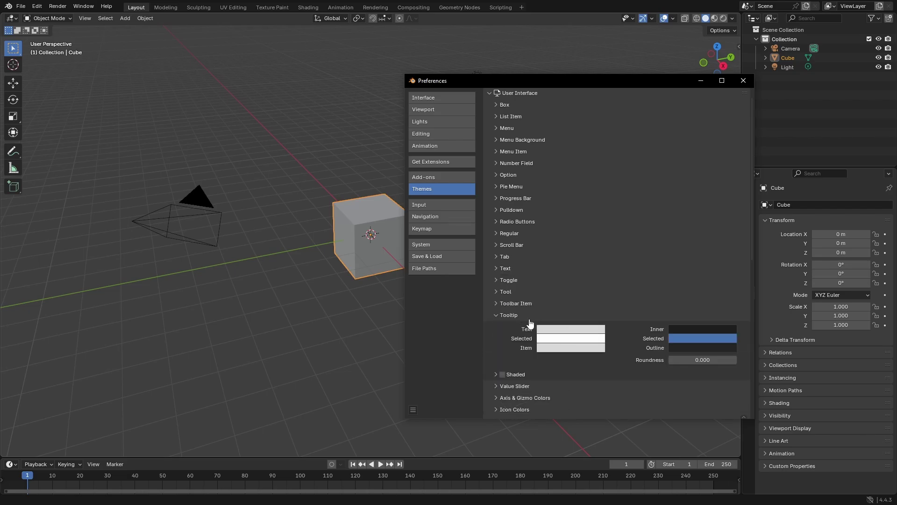
{"action": "left_click", "coordinate": [527, 316]}
{"action": "left_click", "coordinate": [531, 328]}
{"action": "mouse_move", "coordinate": [727, 372]}
{"action": "left_mouse_down"}
{"action": "mouse_move", "coordinate": [663, 373]}
{"action": "mouse_move", "coordinate": [738, 372]}
{"action": "left_mouse_up"}
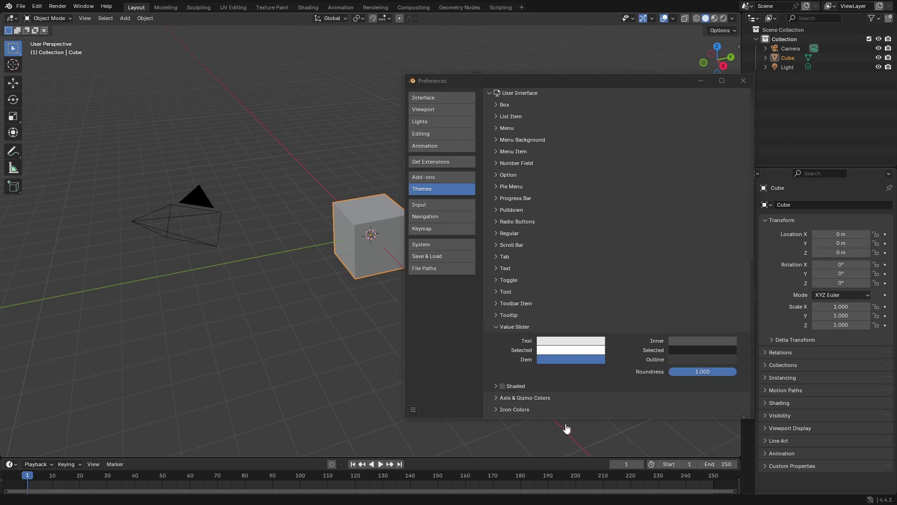
Change the Value Slider's Item colour to the pinkish red #C05067FF
{"action": "left_click", "coordinate": [573, 369]}
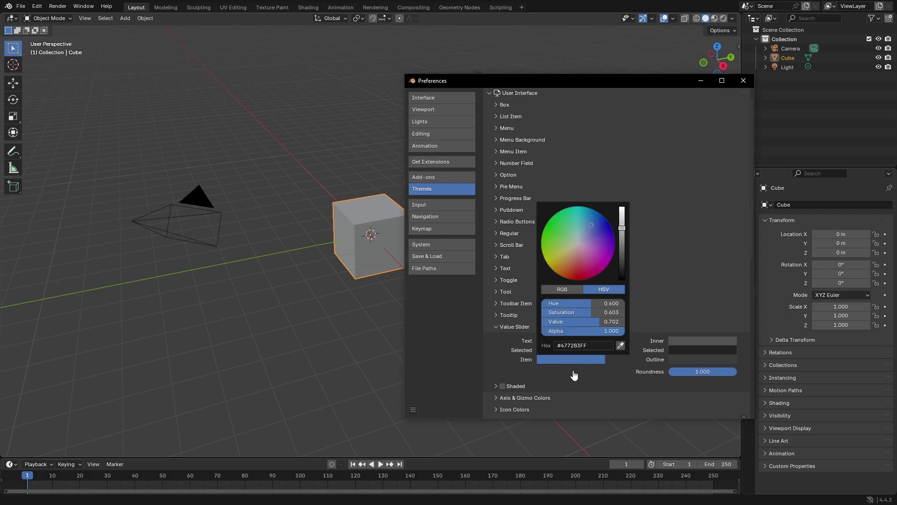
{"action": "left_click_drag", "start_coordinate": [621, 229], "coordinate": [622, 206]}
{"action": "mouse_move", "coordinate": [575, 252]}
{"action": "left_mouse_down"}
{"action": "mouse_move", "coordinate": [576, 275]}
{"action": "mouse_move", "coordinate": [598, 243]}
{"action": "mouse_move", "coordinate": [570, 266]}
{"action": "mouse_move", "coordinate": [579, 245]}
{"action": "mouse_move", "coordinate": [581, 264]}
{"action": "left_mouse_up"}
{"action": "left_click", "coordinate": [623, 224]}
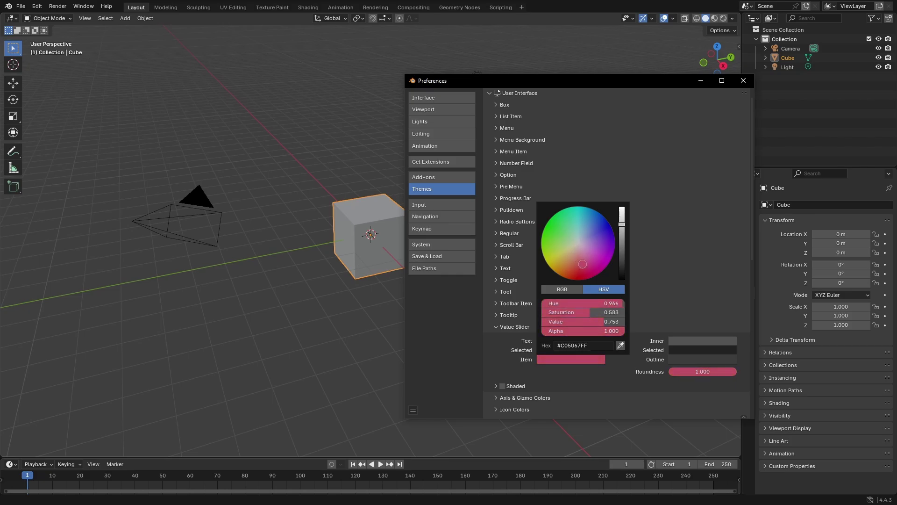
{"action": "left_click", "coordinate": [688, 374]}
{"action": "left_click", "coordinate": [599, 375]}
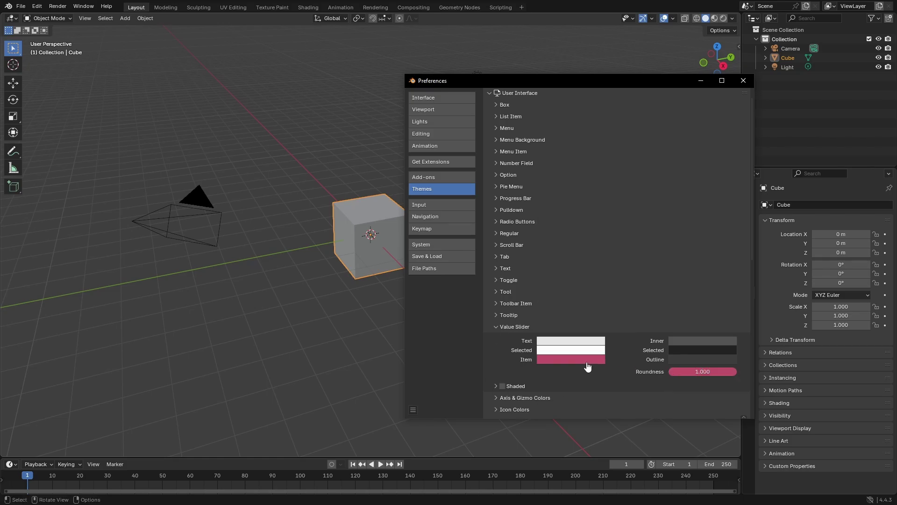
Copy the hex code of the Value Slider's Item colour and collapse the Value Slider settings
{"action": "left_click", "coordinate": [587, 364]}
{"action": "left_click", "coordinate": [596, 345]}
{"action": "left_click", "coordinate": [621, 346]}
{"action": "left_click", "coordinate": [564, 356]}
{"action": "left_click", "coordinate": [570, 346]}
{"action": "key", "text": "ctrl+c"}
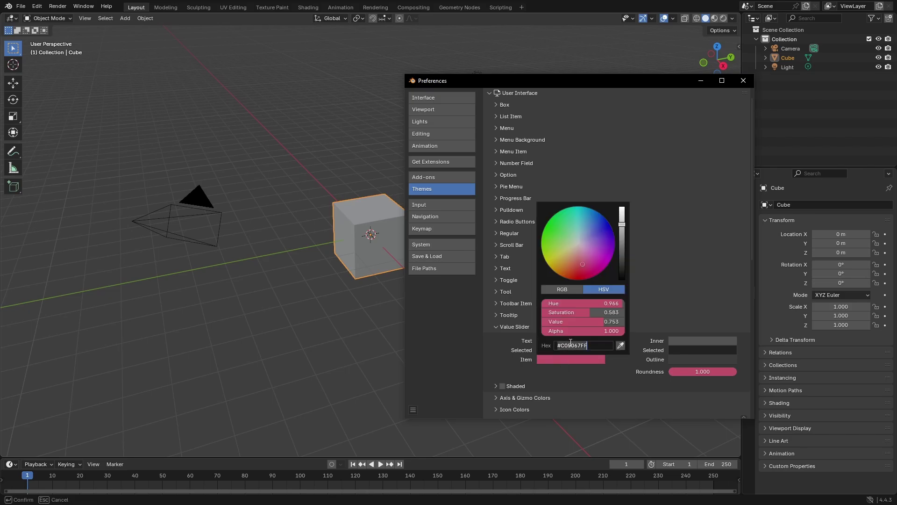
{"action": "left_click", "coordinate": [582, 375]}
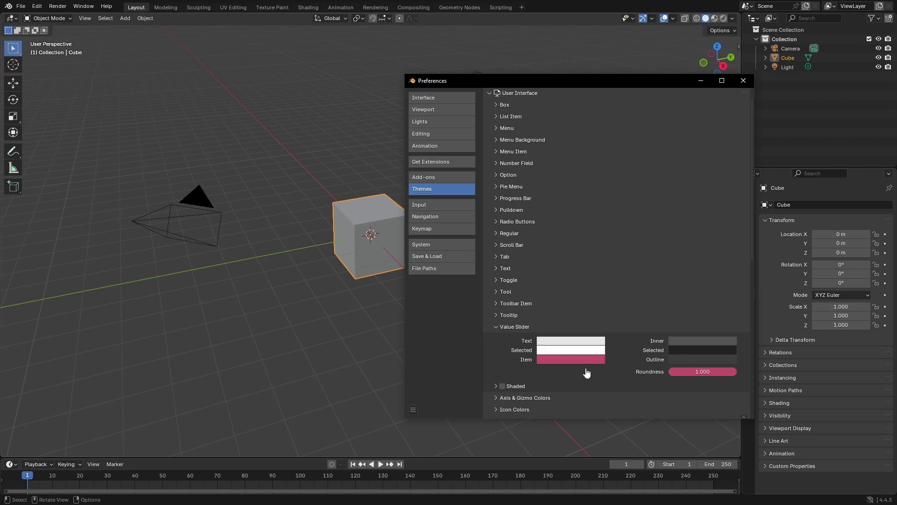
{"action": "left_click", "coordinate": [499, 327]}
{"action": "scroll", "coordinate": [515, 125], "scroll_direction": "up", "scroll_amount": 1}
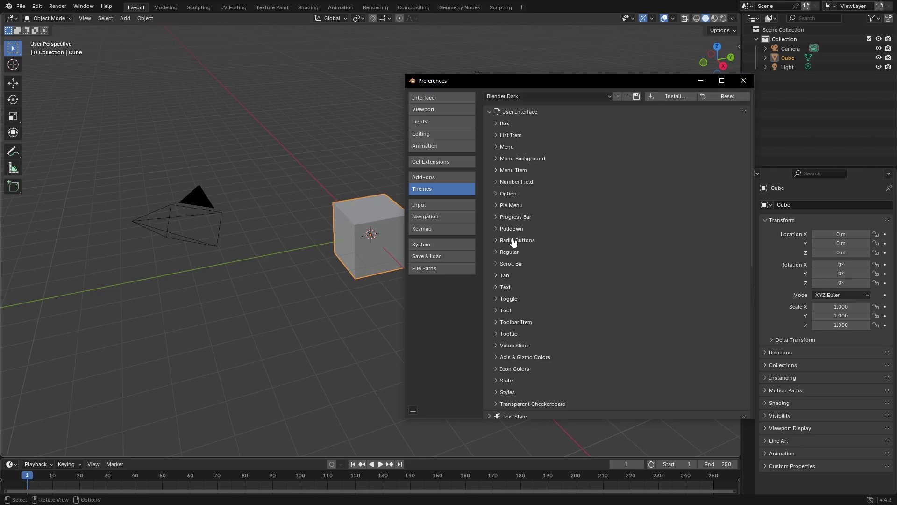
Apply the copied pinkish red to the Option widget's Selected colour
{"action": "scroll", "coordinate": [516, 344], "scroll_direction": "down", "scroll_amount": 2}
{"action": "left_click", "coordinate": [498, 331]}
{"action": "left_click", "coordinate": [498, 332]}
{"action": "left_click", "coordinate": [498, 320]}
{"action": "left_click", "coordinate": [498, 320]}
{"action": "left_click", "coordinate": [498, 309]}
{"action": "left_click", "coordinate": [498, 310]}
{"action": "scroll", "coordinate": [499, 321], "scroll_direction": "down", "scroll_amount": 4}
{"action": "left_click", "coordinate": [499, 280]}
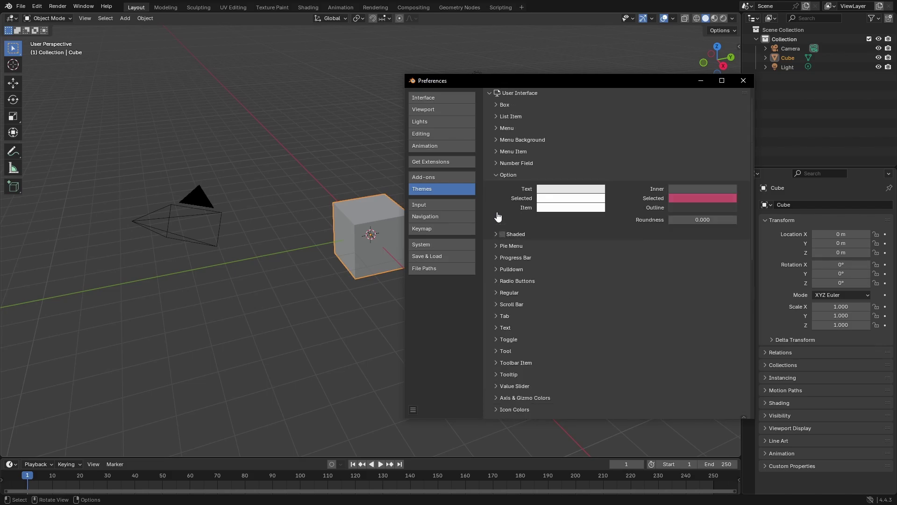
{"action": "left_click", "coordinate": [497, 175]}
Replace the Pie Menu widget's blue Selected colour with the copied pinkish red
{"action": "left_click", "coordinate": [497, 187]}
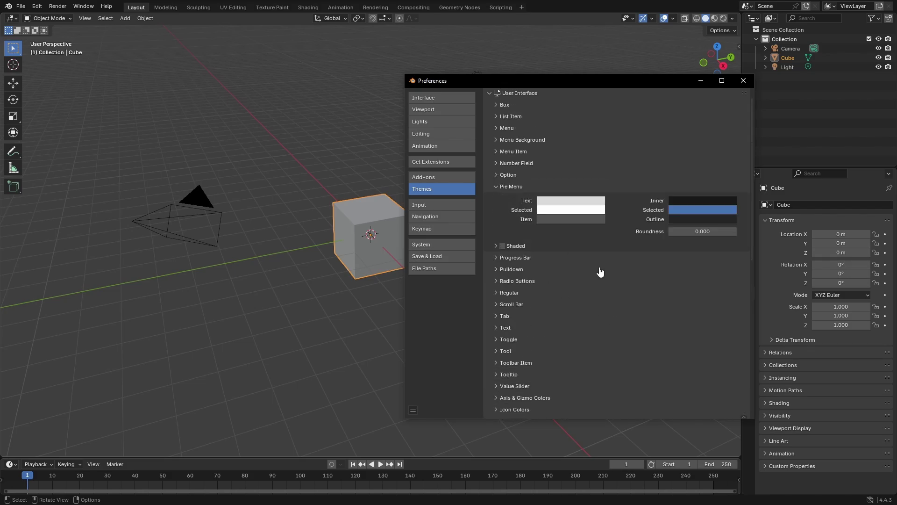
{"action": "left_click", "coordinate": [702, 209]}
{"action": "key", "text": "Return"}
{"action": "left_click", "coordinate": [496, 187]}
Set the Progress Bar widget's Item and Selected colours to #C05067FF and collapse its settings
{"action": "left_click", "coordinate": [496, 198]}
{"action": "left_click", "coordinate": [578, 234]}
{"action": "key", "text": "ctrl+v"}
{"action": "key", "text": "Return"}
{"action": "left_click", "coordinate": [692, 222]}
{"action": "left_click", "coordinate": [692, 371]}
{"action": "key", "text": "ctrl+v"}
{"action": "key", "text": "Return"}
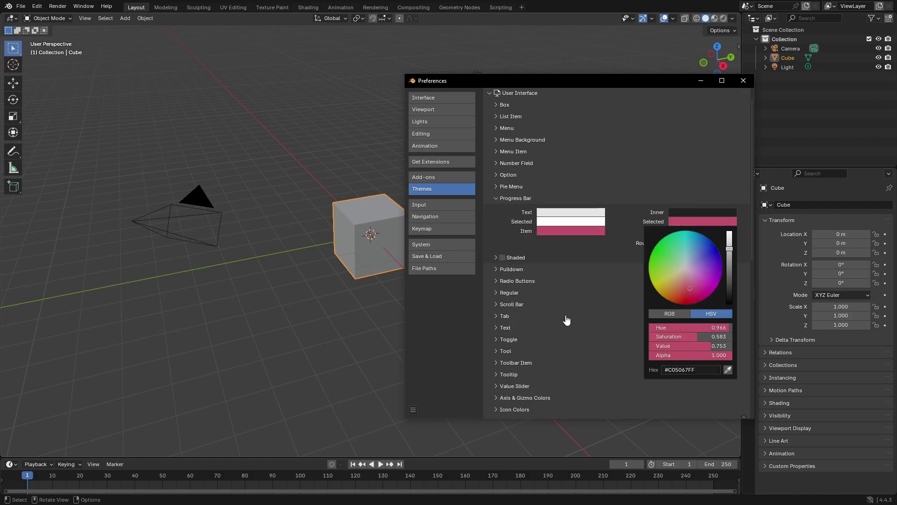
{"action": "left_click", "coordinate": [503, 258]}
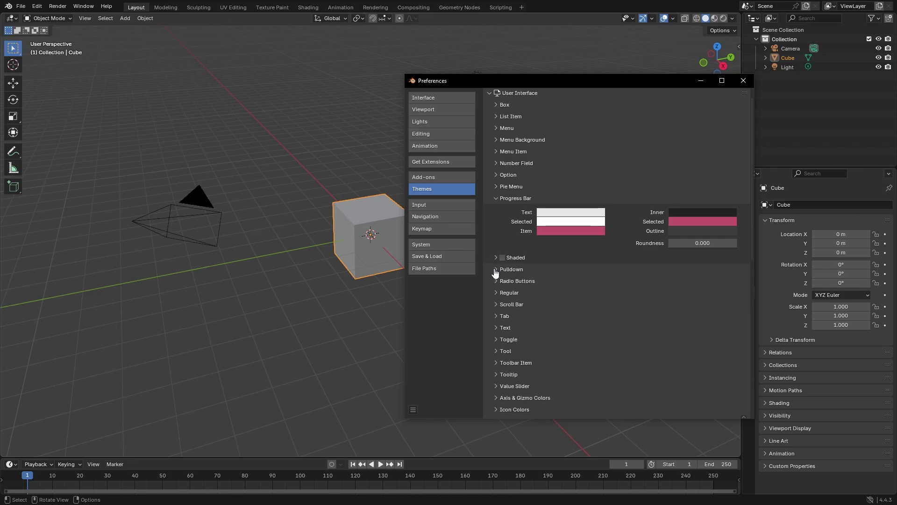
{"action": "left_click", "coordinate": [496, 270]}
{"action": "left_click", "coordinate": [497, 199]}
{"action": "left_click", "coordinate": [497, 209]}
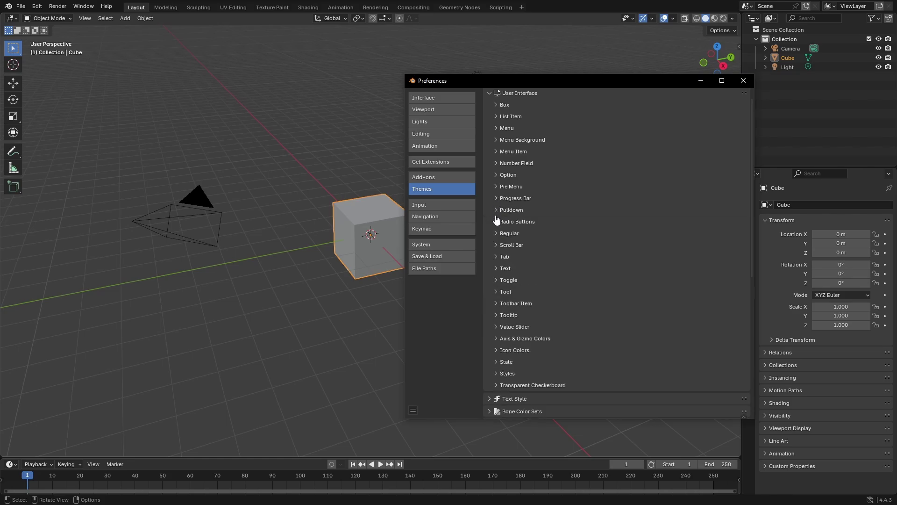
Replace the Radio Buttons widget's blue Selected colour with the copied pinkish red
{"action": "left_click", "coordinate": [497, 222]}
{"action": "left_click", "coordinate": [689, 247]}
{"action": "left_click", "coordinate": [689, 246]}
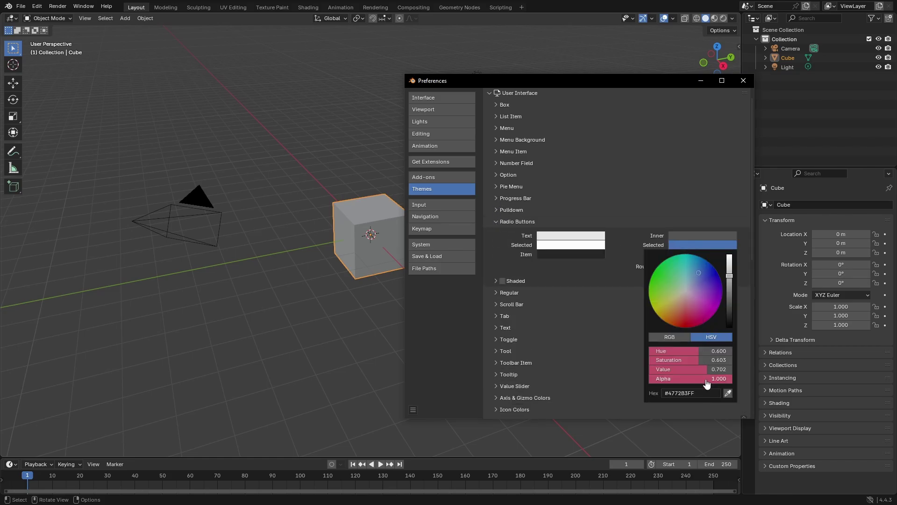
{"action": "key", "text": "ctrl+v"}
{"action": "key", "text": "Return"}
{"action": "left_click", "coordinate": [497, 221]}
Replace the Regular widget's blue Selected colour with the copied pinkish red
{"action": "left_click", "coordinate": [497, 233]}
{"action": "left_click", "coordinate": [685, 257]}
{"action": "left_click", "coordinate": [685, 258]}
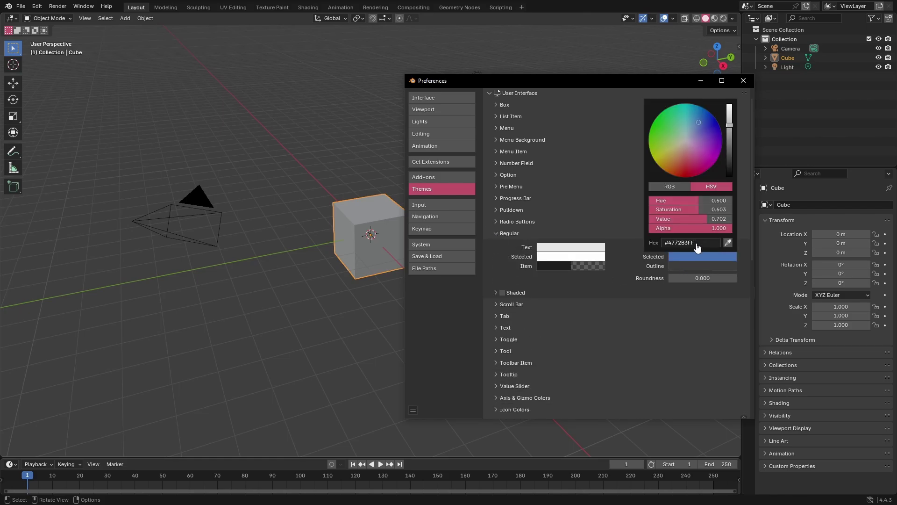
{"action": "left_click", "coordinate": [497, 233]}
Check the Scroll Bar and Toggle widget settings and open the Axis & Gizmo Colors settings
{"action": "left_click", "coordinate": [499, 244]}
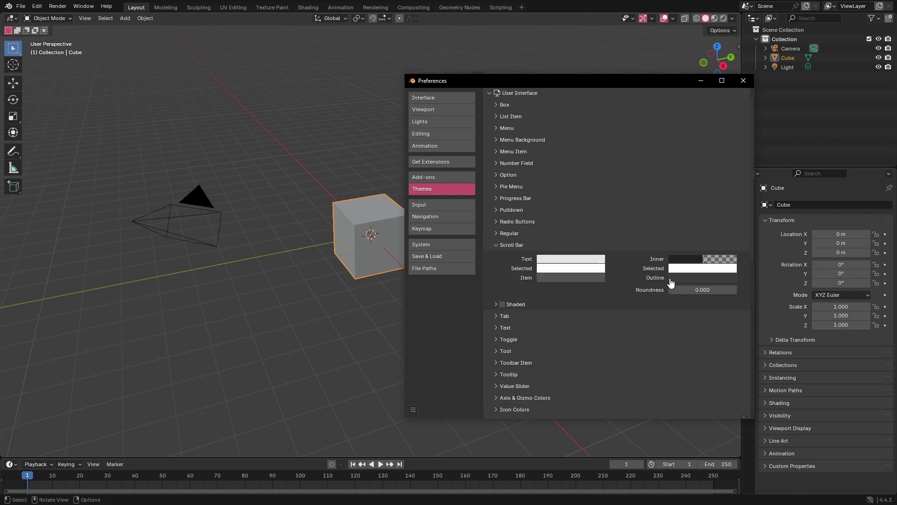
{"action": "left_click", "coordinate": [496, 242]}
{"action": "left_click", "coordinate": [497, 339]}
{"action": "scroll", "coordinate": [497, 335], "scroll_direction": "down", "scroll_amount": 3}
{"action": "left_click", "coordinate": [361, 242]}
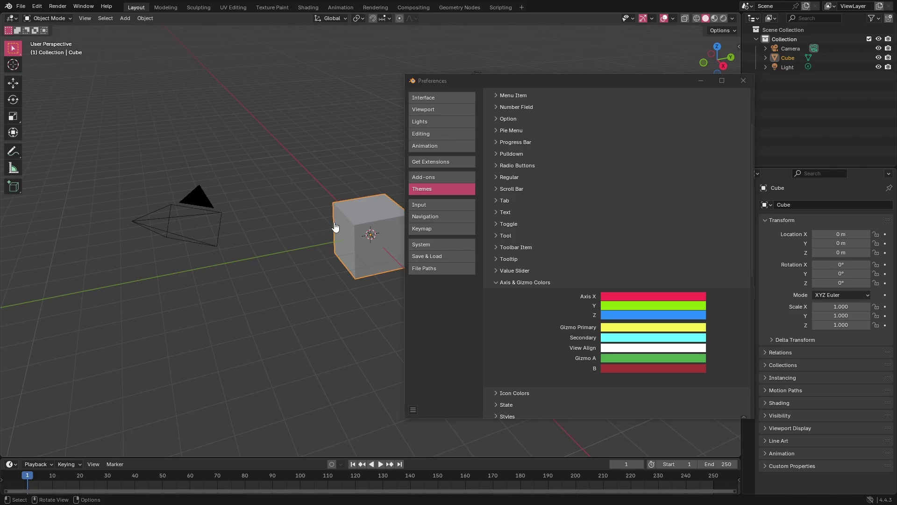
{"action": "middle_click_drag", "start_coordinate": [340, 221], "coordinate": [288, 237], "text": "shift"}
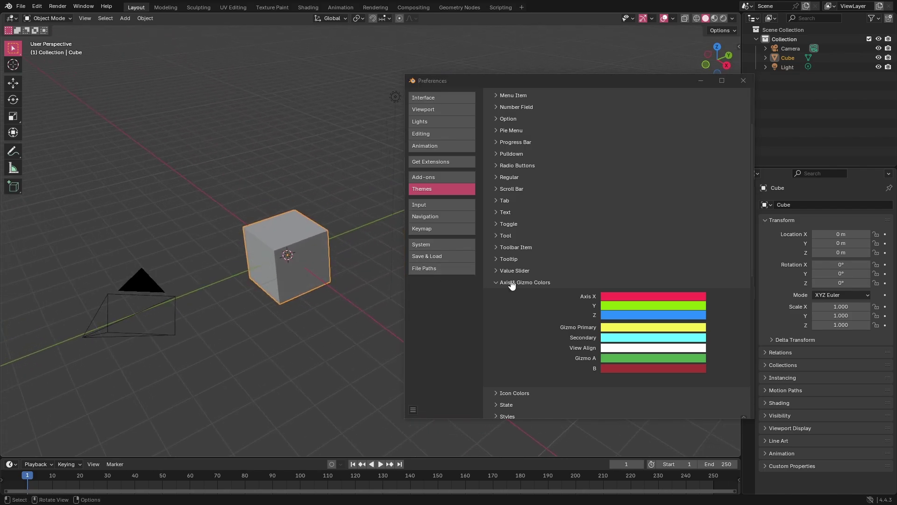
Change the Axis X colour to the cyan #00D4FF
{"action": "left_click", "coordinate": [629, 299]}
{"action": "mouse_move", "coordinate": [654, 182]}
{"action": "left_mouse_down"}
{"action": "mouse_move", "coordinate": [658, 161]}
{"action": "mouse_move", "coordinate": [643, 192]}
{"action": "mouse_move", "coordinate": [668, 224]}
{"action": "mouse_move", "coordinate": [689, 209]}
{"action": "mouse_move", "coordinate": [667, 172]}
{"action": "mouse_move", "coordinate": [674, 162]}
{"action": "mouse_move", "coordinate": [660, 153]}
{"action": "left_mouse_up"}
{"action": "left_click", "coordinate": [665, 296]}
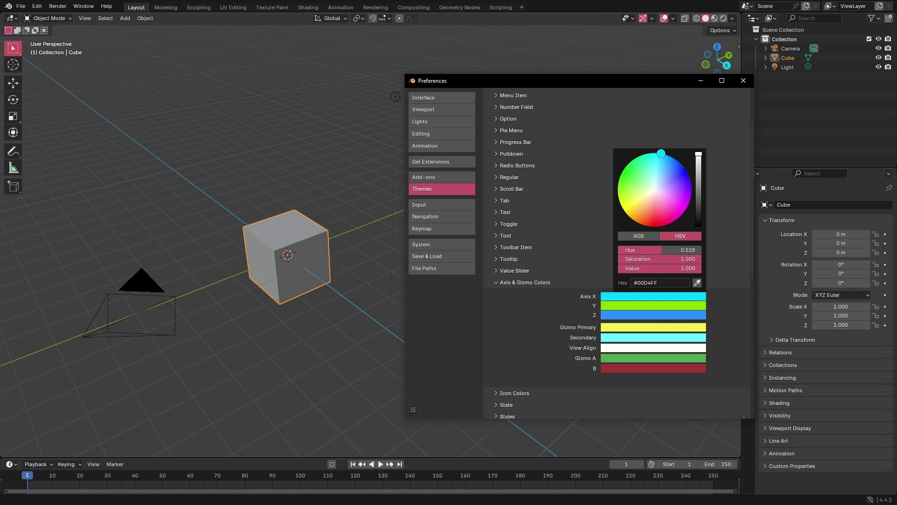
{"action": "left_click", "coordinate": [638, 300]}
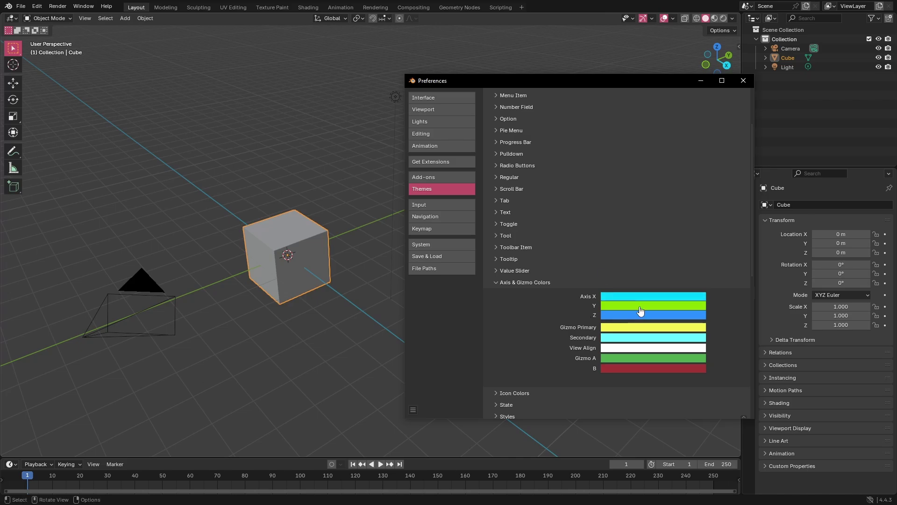
{"action": "left_click", "coordinate": [640, 306]}
{"action": "left_click", "coordinate": [621, 300]}
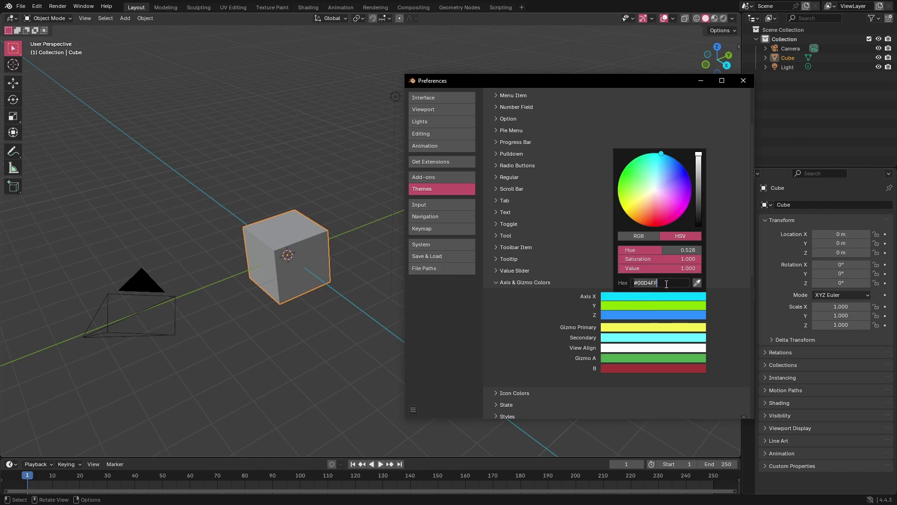
{"action": "key", "text": "Return"}
Adjust the Axis X colour to the cyan #00E2FF and copy its hex code
{"action": "left_click", "coordinate": [628, 300]}
{"action": "left_click", "coordinate": [629, 299]}
{"action": "mouse_move", "coordinate": [658, 162]}
{"action": "left_mouse_down"}
{"action": "mouse_move", "coordinate": [659, 153]}
{"action": "mouse_move", "coordinate": [698, 153]}
{"action": "mouse_move", "coordinate": [662, 153]}
{"action": "left_mouse_up"}
{"action": "left_click", "coordinate": [664, 284]}
{"action": "key", "text": "ctrl+c"}
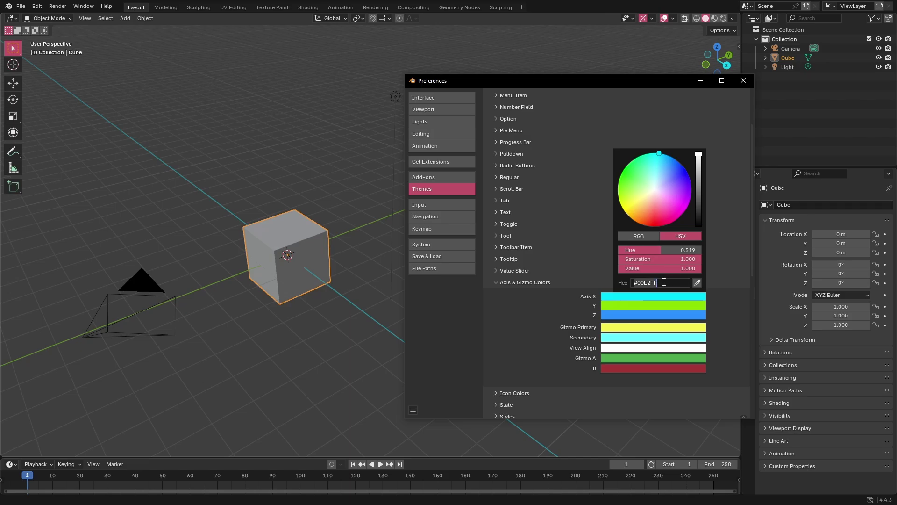
Replace the Axis Y and Axis Z colours with the copied cyan #00E2FF
{"action": "left_click", "coordinate": [631, 313]}
{"action": "left_click", "coordinate": [641, 308]}
{"action": "left_click", "coordinate": [659, 291]}
{"action": "key", "text": "ctrl+v"}
{"action": "left_click", "coordinate": [643, 313]}
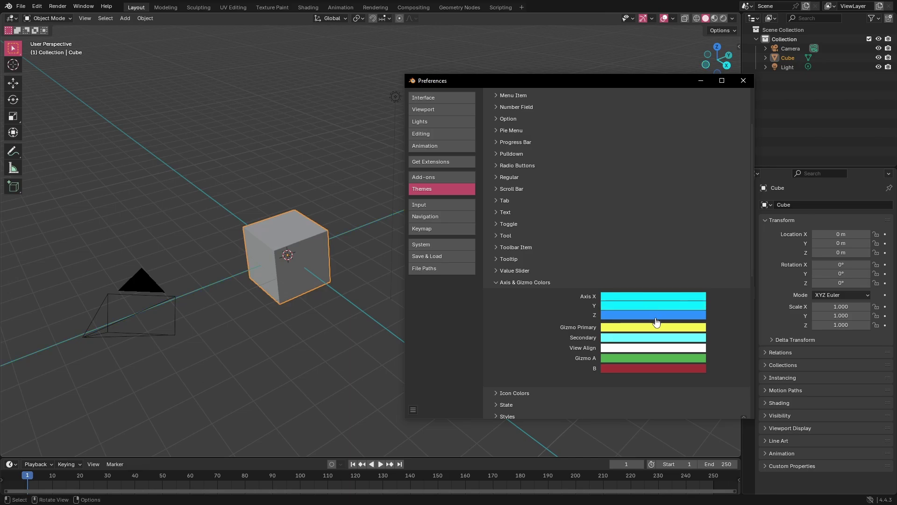
{"action": "left_click", "coordinate": [655, 316]}
{"action": "key", "text": "ctrl+v"}
Examine the recoloured axes around the cube, starting a move along Z and cancelling it
{"action": "scroll", "coordinate": [322, 290], "scroll_direction": "down", "scroll_amount": 2}
{"action": "middle_click_drag", "start_coordinate": [322, 290], "coordinate": [392, 265]}
{"action": "left_click", "coordinate": [336, 283]}
{"action": "key", "text": "g"}
{"action": "key", "text": "z"}
{"action": "right_click", "coordinate": [328, 254]}
{"action": "scroll", "coordinate": [328, 260], "scroll_direction": "down", "scroll_amount": 4}
{"action": "scroll", "coordinate": [330, 275], "scroll_direction": "up", "scroll_amount": 7}
{"action": "scroll", "coordinate": [336, 275], "scroll_direction": "down", "scroll_amount": 2}
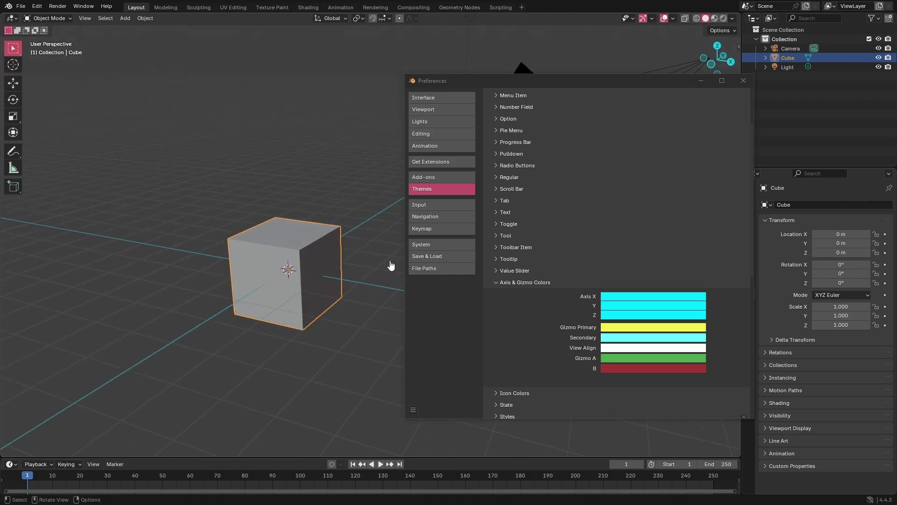
Examine the Pulldown, Radio Buttons, Progress Bar, Pie Menu and Option widget settings to check their Selected colours
{"action": "left_click", "coordinate": [636, 299]}
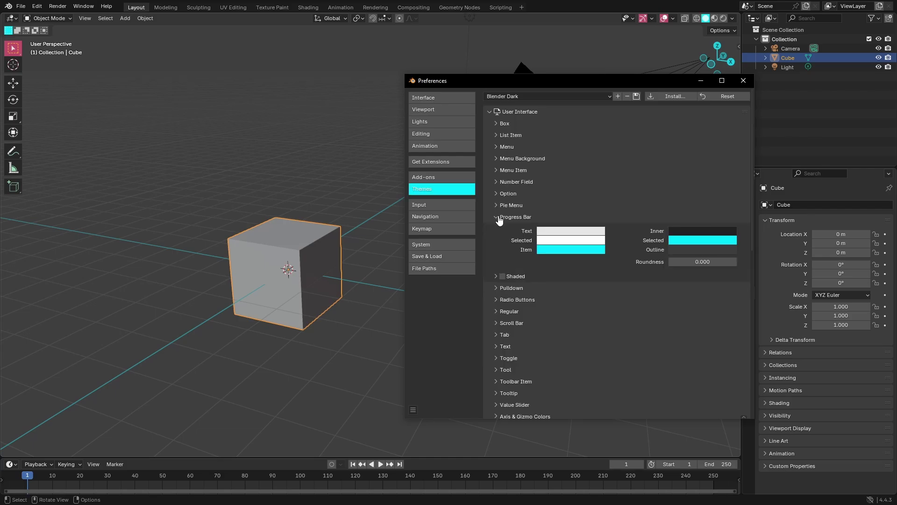
{"action": "left_click", "coordinate": [499, 217]}
{"action": "left_click", "coordinate": [519, 228]}
{"action": "left_click", "coordinate": [499, 230]}
{"action": "left_click", "coordinate": [498, 241]}
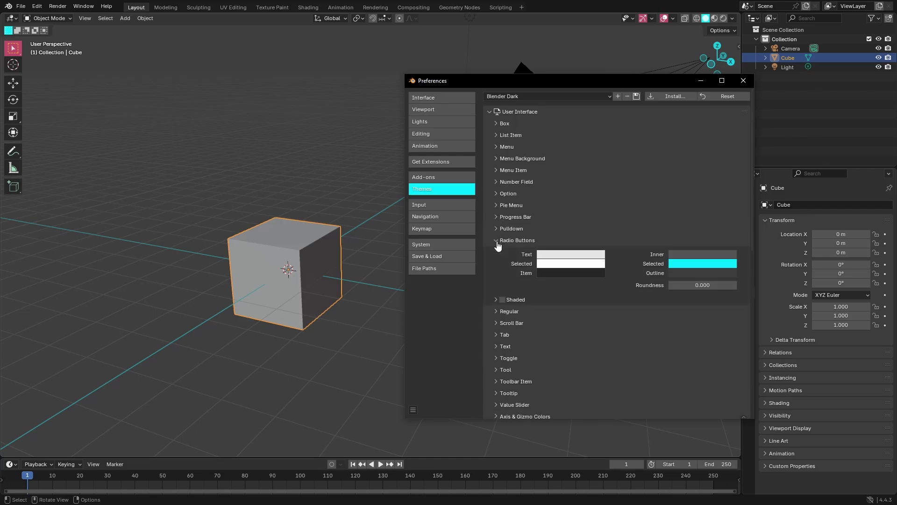
{"action": "left_click", "coordinate": [497, 217]}
{"action": "left_click", "coordinate": [497, 206]}
{"action": "left_click", "coordinate": [498, 194]}
{"action": "left_click", "coordinate": [497, 194]}
{"action": "left_click", "coordinate": [497, 206]}
{"action": "left_click", "coordinate": [498, 217]}
Copy the Radio Buttons widget's cyan Selected colour to the Regular widget's Selected colour and collapse the Regular settings
{"action": "left_click", "coordinate": [497, 312]}
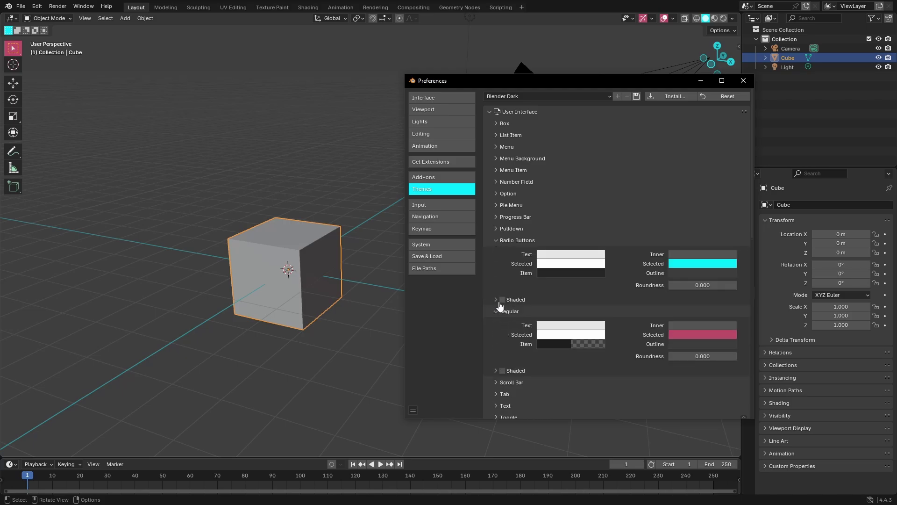
{"action": "scroll", "coordinate": [500, 309], "scroll_direction": "down", "scroll_amount": 2}
{"action": "left_click_drag", "start_coordinate": [685, 227], "coordinate": [692, 298]}
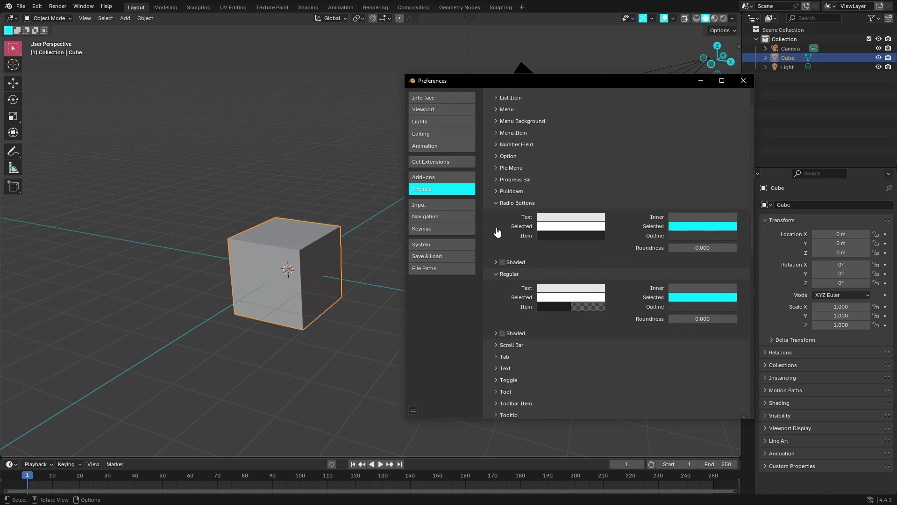
{"action": "left_click", "coordinate": [495, 274]}
Check the Scroll Bar, Tab and Text widgets, and copy the Radio Buttons' cyan Selected colour to the Toggle widget's Selected colour
{"action": "left_click", "coordinate": [497, 285]}
{"action": "left_click", "coordinate": [497, 286]}
{"action": "left_click", "coordinate": [496, 297]}
{"action": "left_click", "coordinate": [496, 297]}
{"action": "left_click", "coordinate": [496, 309]}
{"action": "left_click", "coordinate": [497, 309]}
{"action": "left_click", "coordinate": [497, 321]}
{"action": "left_click_drag", "start_coordinate": [698, 232], "coordinate": [699, 345]}
{"action": "scroll", "coordinate": [623, 321], "scroll_direction": "down", "scroll_amount": 7}
{"action": "left_click", "coordinate": [496, 191]}
Copy the Radio Buttons' cyan Selected colour to the Selected colours of the Tool and Toolbar Item widgets
{"action": "left_click", "coordinate": [497, 202]}
{"action": "scroll", "coordinate": [682, 161], "scroll_direction": "up", "scroll_amount": 2}
{"action": "left_click_drag", "start_coordinate": [684, 133], "coordinate": [696, 266]}
{"action": "left_click", "coordinate": [496, 239]}
{"action": "left_click", "coordinate": [497, 250]}
{"action": "left_click_drag", "start_coordinate": [694, 135], "coordinate": [690, 289]}
{"action": "left_click", "coordinate": [496, 251]}
Check the Tooltip settings, change the Value Slider widget's Item colour to the same cyan, and collapse its settings
{"action": "left_click", "coordinate": [496, 263]}
{"action": "left_click", "coordinate": [537, 262]}
{"action": "left_click", "coordinate": [555, 275]}
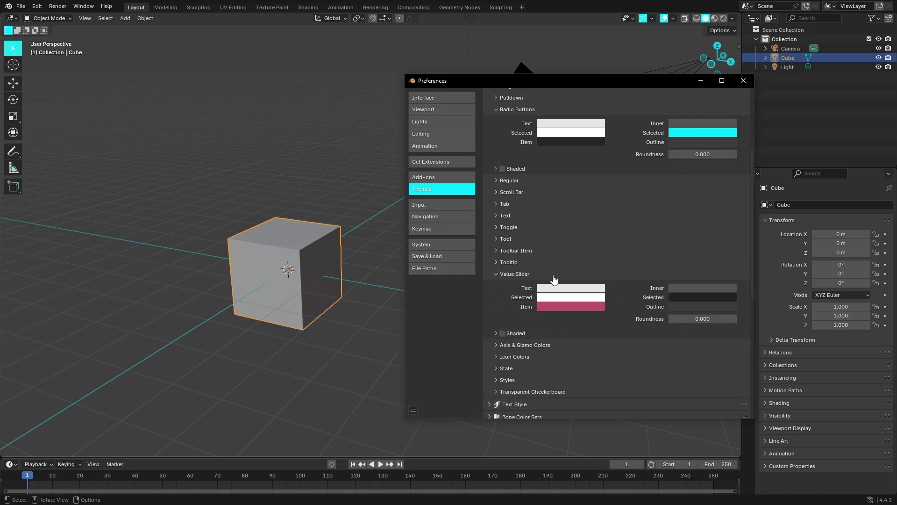
{"action": "left_click", "coordinate": [496, 274]}
{"action": "left_click", "coordinate": [497, 286]}
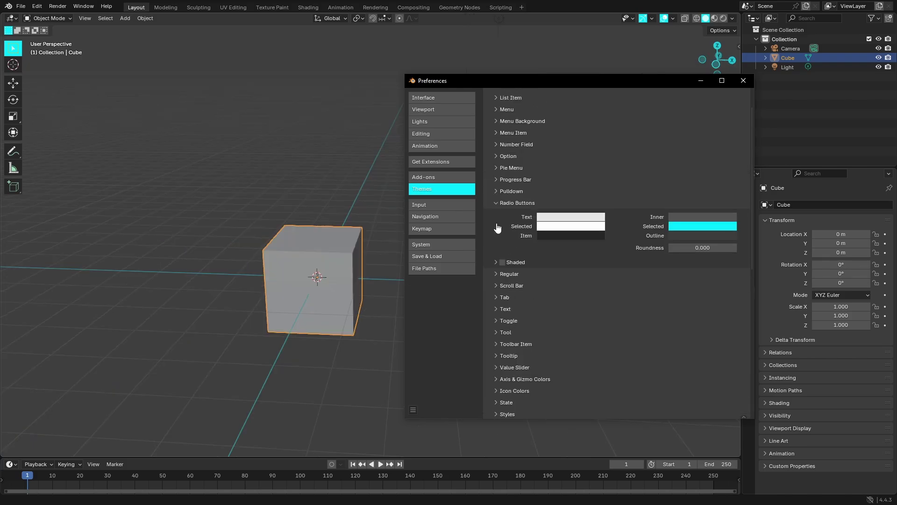
Collapse the Radio Buttons and User Interface theme settings and reposition the Preferences window
{"action": "left_click", "coordinate": [497, 211]}
{"action": "scroll", "coordinate": [493, 187], "scroll_direction": "up", "scroll_amount": 2}
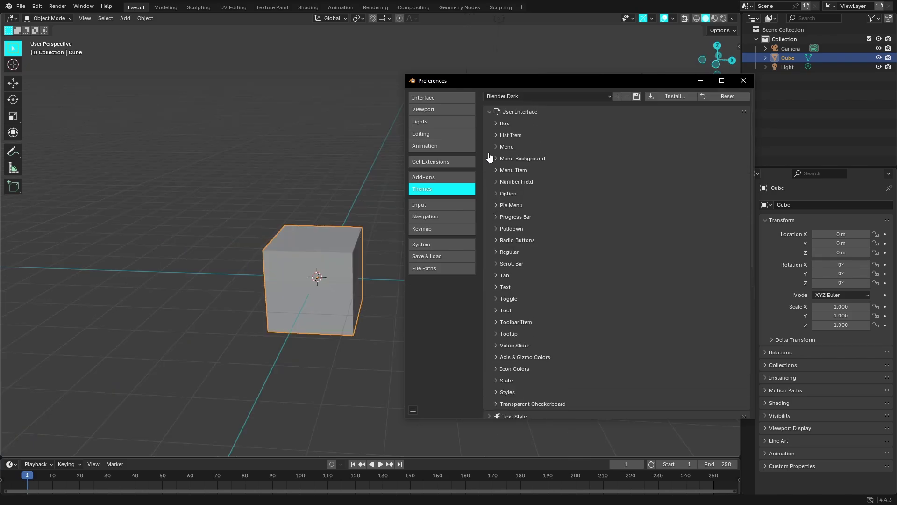
{"action": "left_click", "coordinate": [489, 112]}
{"action": "left_click_drag", "start_coordinate": [486, 85], "coordinate": [509, 78]}
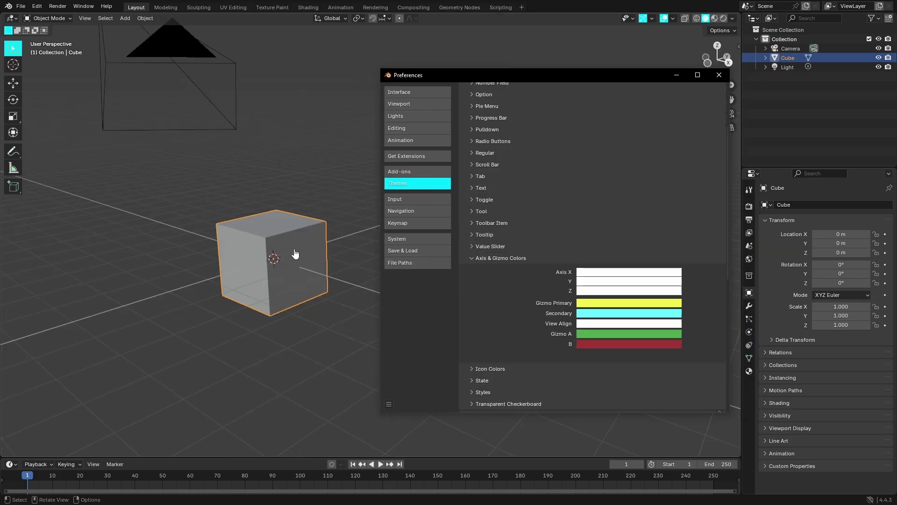
Change the Gizmo Primary colour to a warmer orange-yellow
{"action": "middle_click_drag", "start_coordinate": [297, 256], "coordinate": [319, 263]}
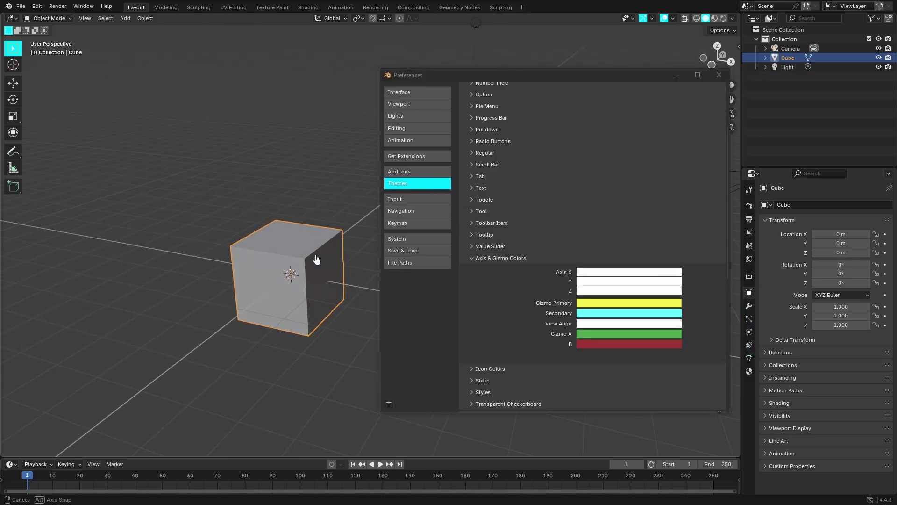
{"action": "left_click", "coordinate": [603, 303]}
{"action": "left_click_drag", "start_coordinate": [605, 211], "coordinate": [611, 213]}
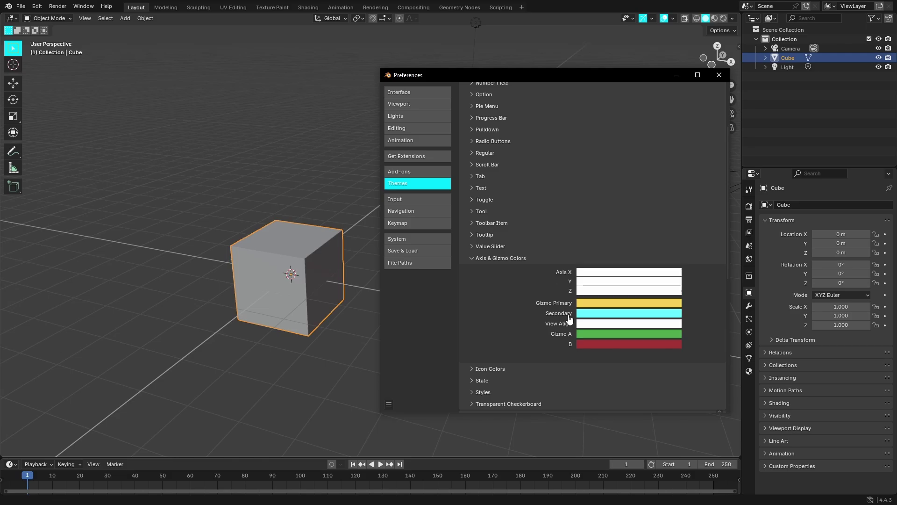
Replace the Gizmo Secondary colour with the copied cyan
{"action": "left_click", "coordinate": [599, 314]}
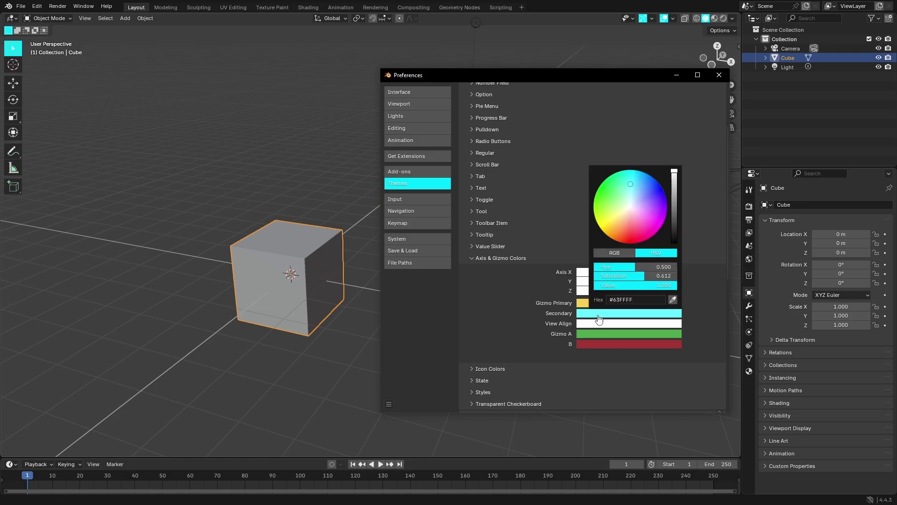
{"action": "left_click", "coordinate": [625, 314]}
{"action": "left_click", "coordinate": [636, 299]}
{"action": "key", "text": "ctrl+v"}
{"action": "key", "text": "Return"}
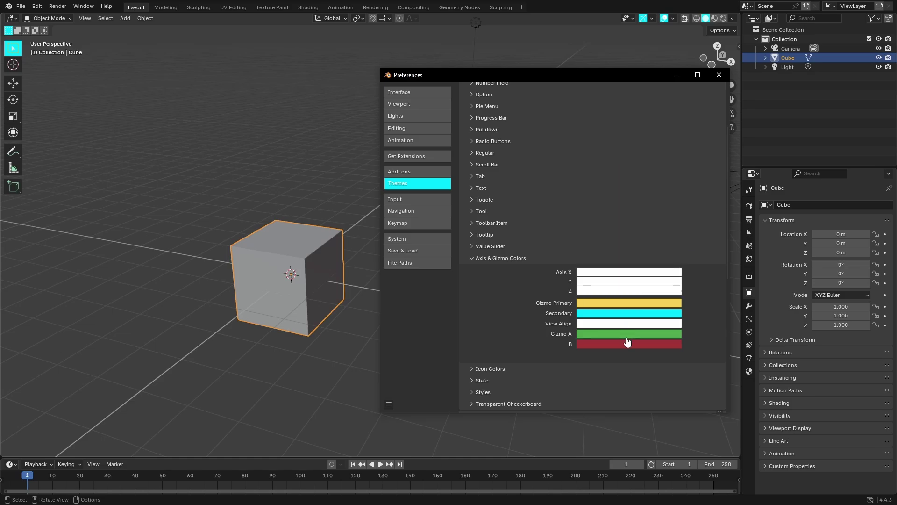
Set the Gizmo A colour to the green #51A864 and open the Gizmo B colour
{"action": "left_click", "coordinate": [627, 335]}
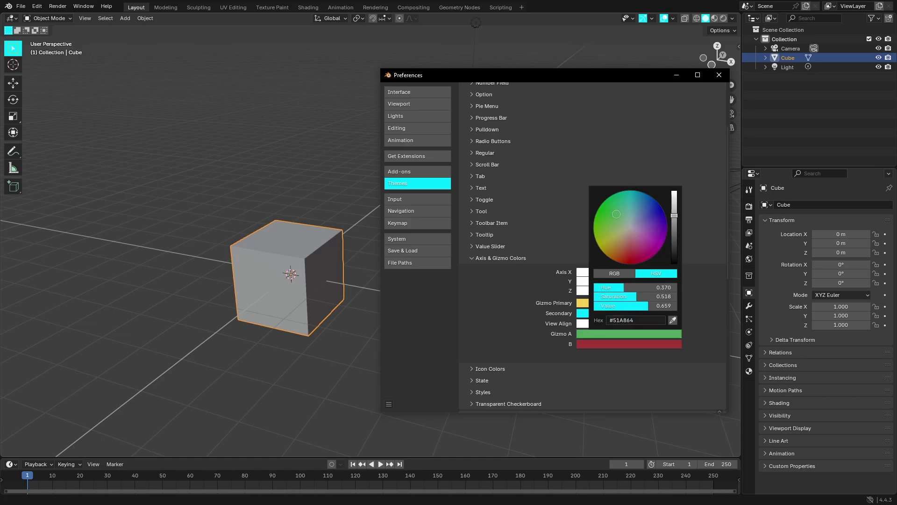
{"action": "left_click", "coordinate": [632, 345]}
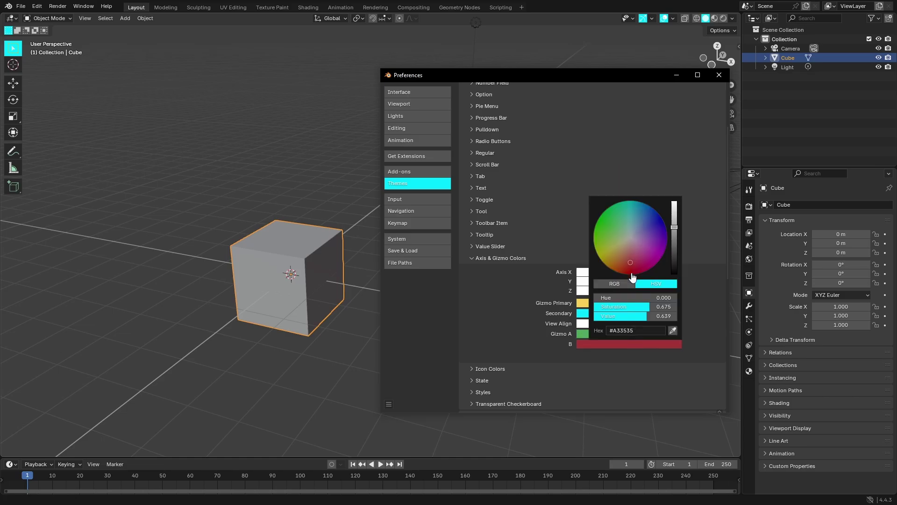
{"action": "left_click", "coordinate": [608, 348]}
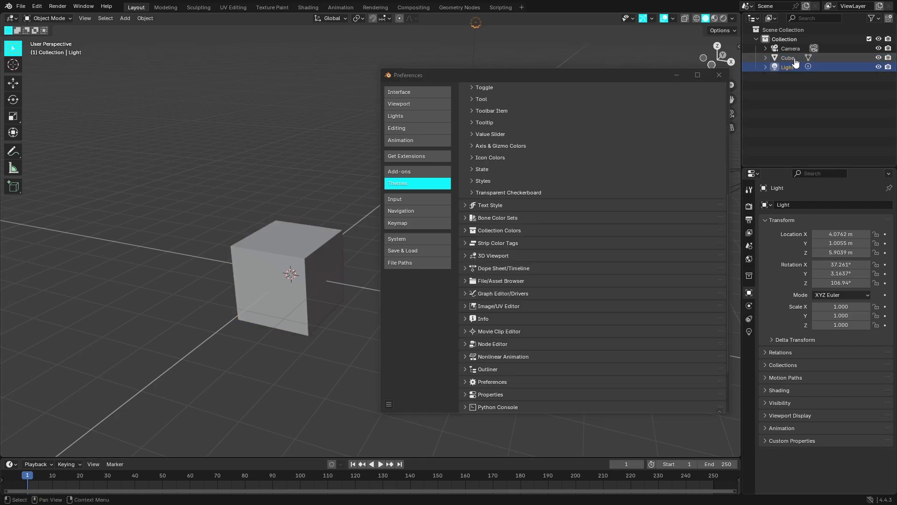
Change the Outliner theme's highlight colour for selected items to cyan
{"action": "left_click", "coordinate": [794, 59]}
{"action": "scroll", "coordinate": [561, 250], "scroll_direction": "down", "scroll_amount": 3}
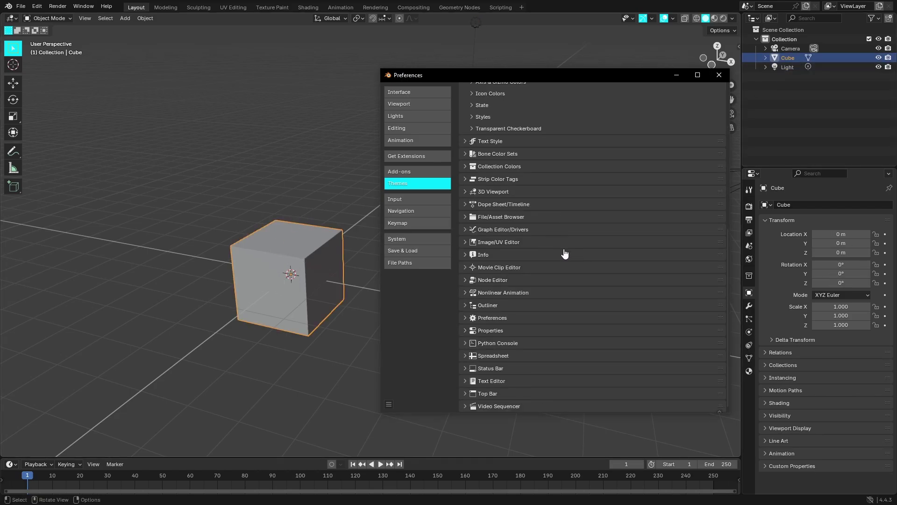
{"action": "left_click", "coordinate": [488, 306]}
{"action": "left_click", "coordinate": [598, 353]}
{"action": "left_click_drag", "start_coordinate": [632, 303], "coordinate": [685, 304]}
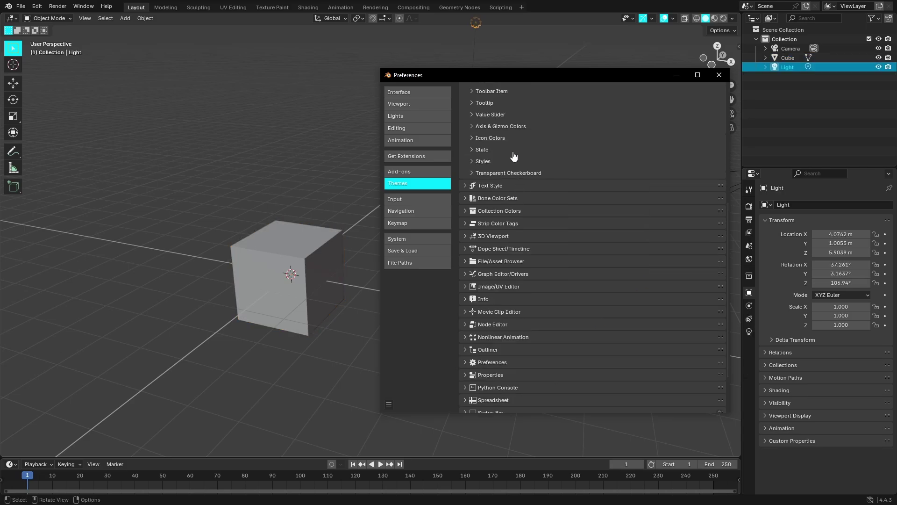
Select the cube, collapse the User Interface theme settings and open the 3D Viewport theme settings
{"action": "scroll", "coordinate": [516, 140], "scroll_direction": "up", "scroll_amount": 4}
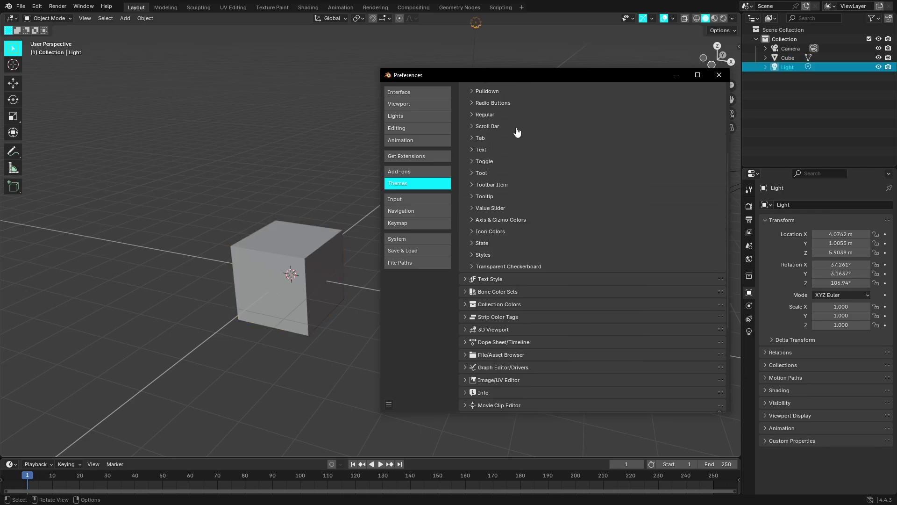
{"action": "left_click", "coordinate": [329, 249]}
{"action": "scroll", "coordinate": [329, 248], "scroll_direction": "up", "scroll_amount": 3}
{"action": "scroll", "coordinate": [531, 284], "scroll_direction": "up", "scroll_amount": 10}
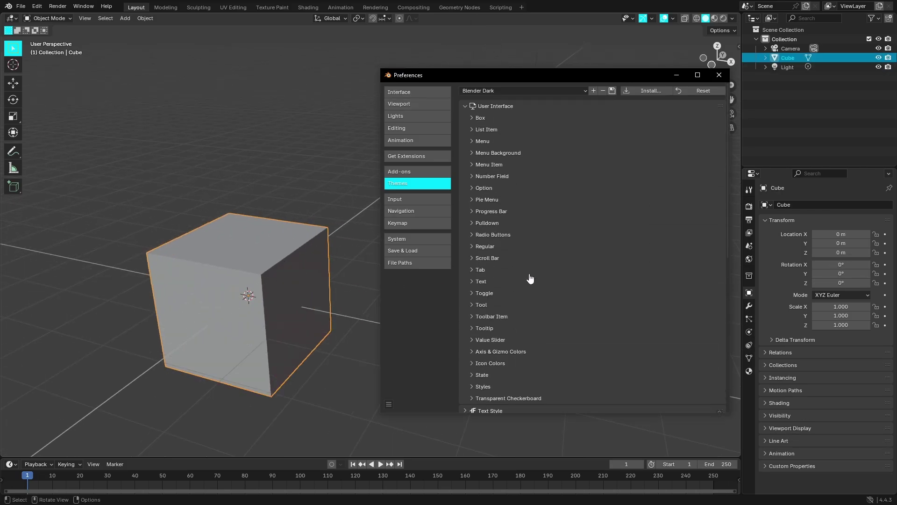
{"action": "left_click", "coordinate": [465, 106]}
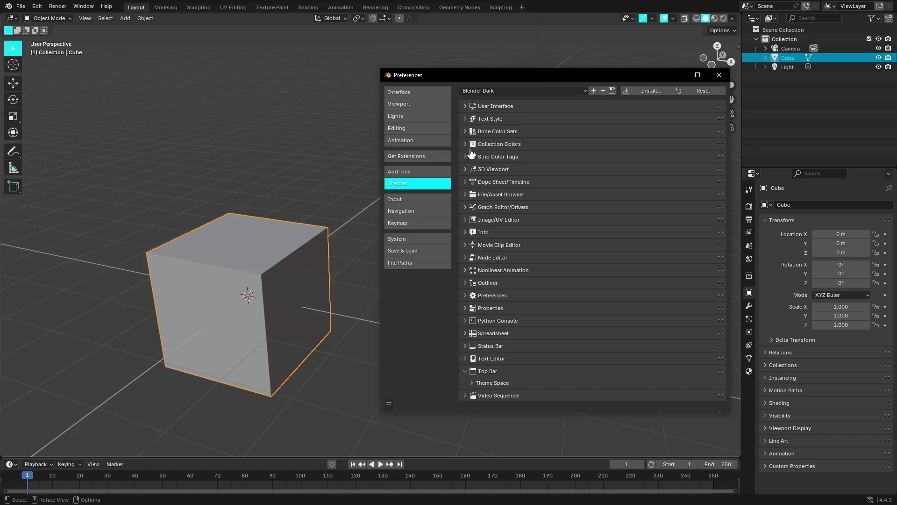
{"action": "left_click", "coordinate": [469, 170]}
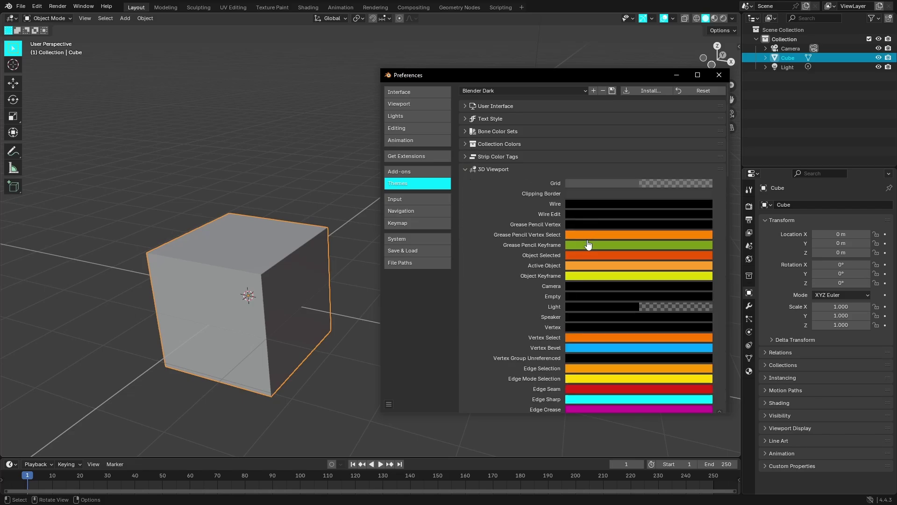
Set the 3D Viewport's Active Object colour to #00E2FF
{"action": "left_click", "coordinate": [584, 265]}
{"action": "mouse_move", "coordinate": [670, 170]}
{"action": "left_mouse_down"}
{"action": "mouse_move", "coordinate": [690, 143]}
{"action": "mouse_move", "coordinate": [684, 163]}
{"action": "left_mouse_up"}
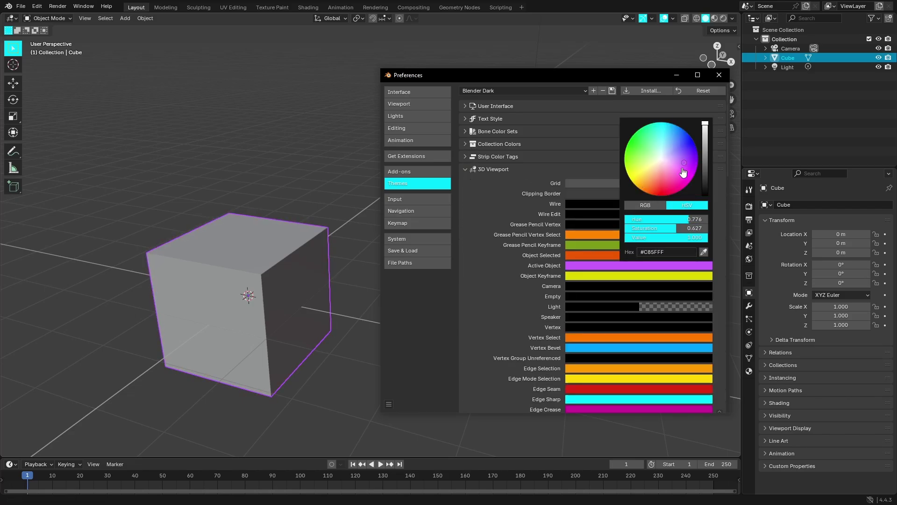
{"action": "left_click", "coordinate": [669, 252]}
{"action": "type", "text": "#00E2FF"}
{"action": "key", "text": "Return"}
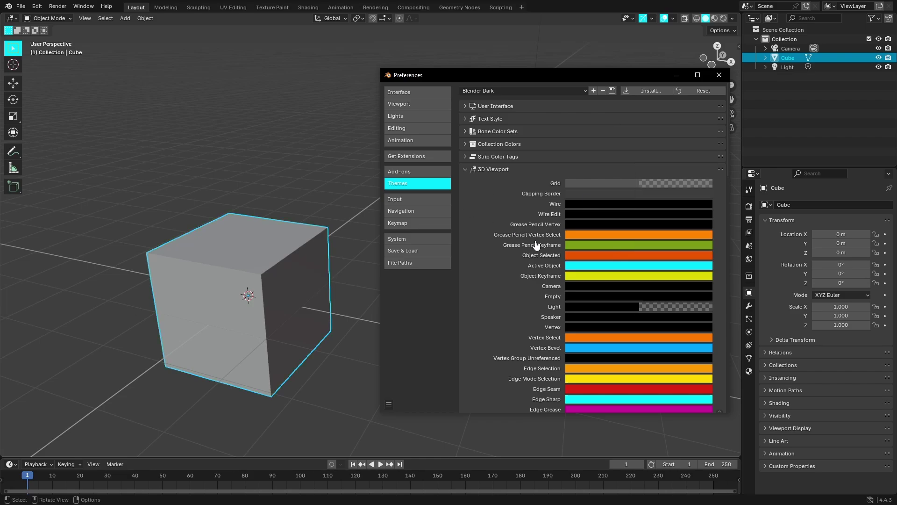
Reduce the saturation of the 3D Viewport's Active Object colour until it is white, and check the cube's outline
{"action": "scroll", "coordinate": [327, 278], "scroll_direction": "down", "scroll_amount": 5}
{"action": "scroll", "coordinate": [326, 279], "scroll_direction": "up", "scroll_amount": 5}
{"action": "scroll", "coordinate": [326, 279], "scroll_direction": "up", "scroll_amount": 1}
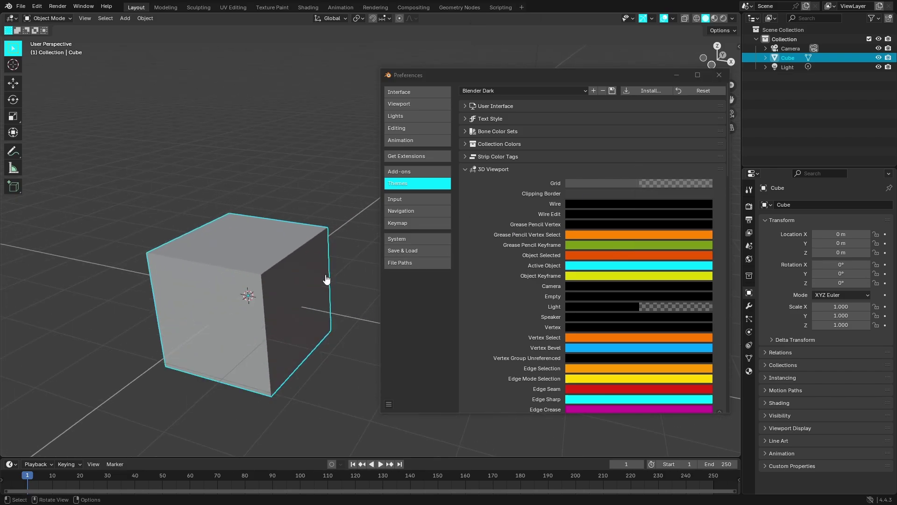
{"action": "left_click", "coordinate": [591, 269]}
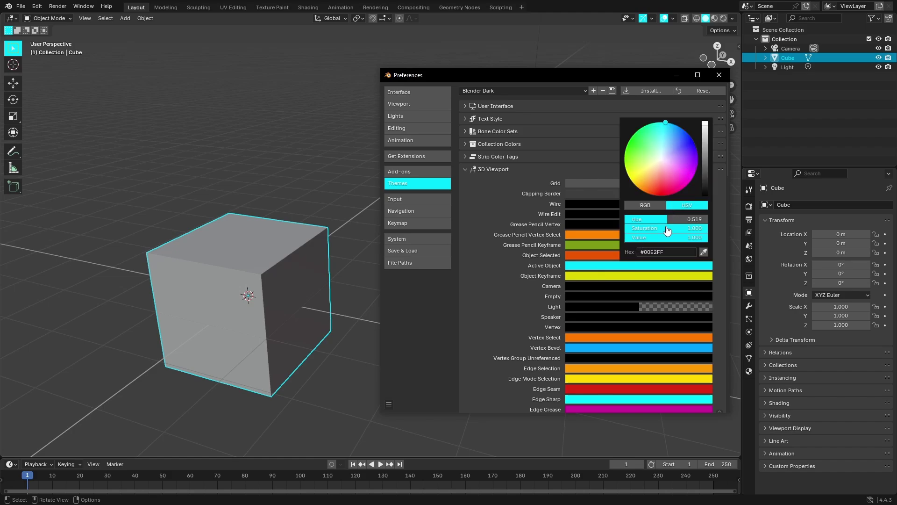
{"action": "left_click_drag", "start_coordinate": [667, 230], "coordinate": [626, 229]}
{"action": "scroll", "coordinate": [285, 283], "scroll_direction": "down", "scroll_amount": 5}
{"action": "scroll", "coordinate": [294, 282], "scroll_direction": "up", "scroll_amount": 6}
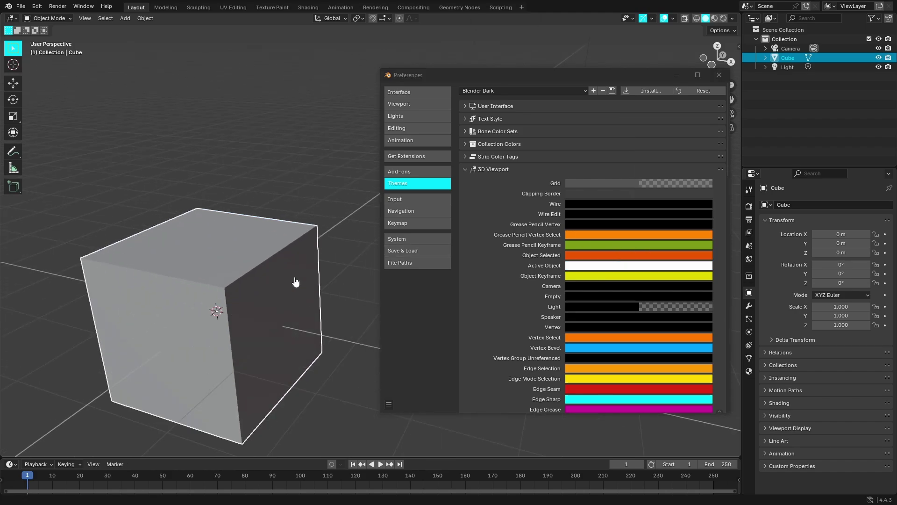
Set the 3D Viewport theme's Outline Width to 5 px and check the outline on the cube
{"action": "scroll", "coordinate": [567, 293], "scroll_direction": "down", "scroll_amount": 15}
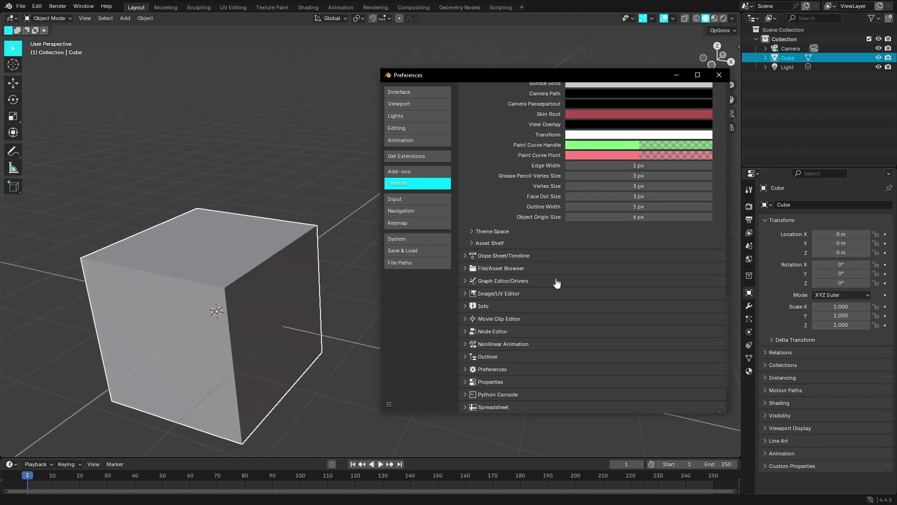
{"action": "scroll", "coordinate": [542, 281], "scroll_direction": "up", "scroll_amount": 3}
{"action": "left_click_drag", "start_coordinate": [603, 282], "coordinate": [643, 282]}
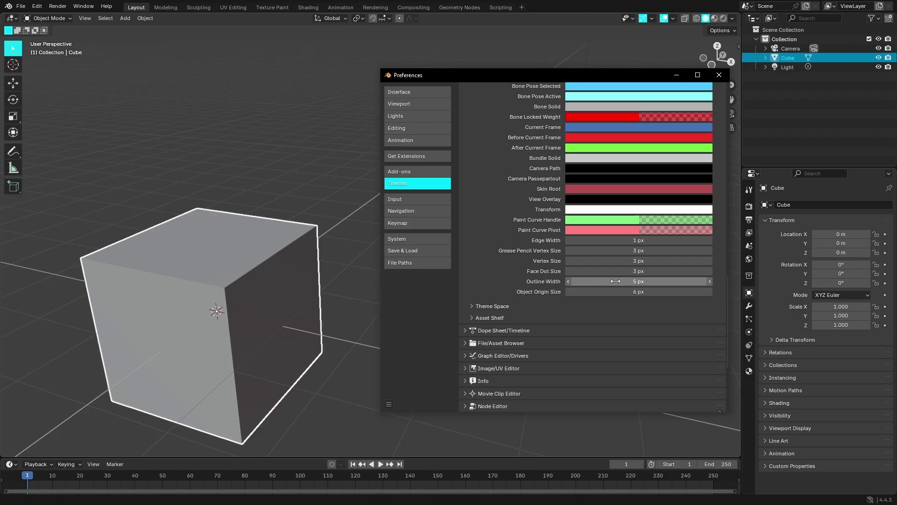
{"action": "scroll", "coordinate": [314, 274], "scroll_direction": "down", "scroll_amount": 10}
{"action": "scroll", "coordinate": [304, 276], "scroll_direction": "up", "scroll_amount": 10}
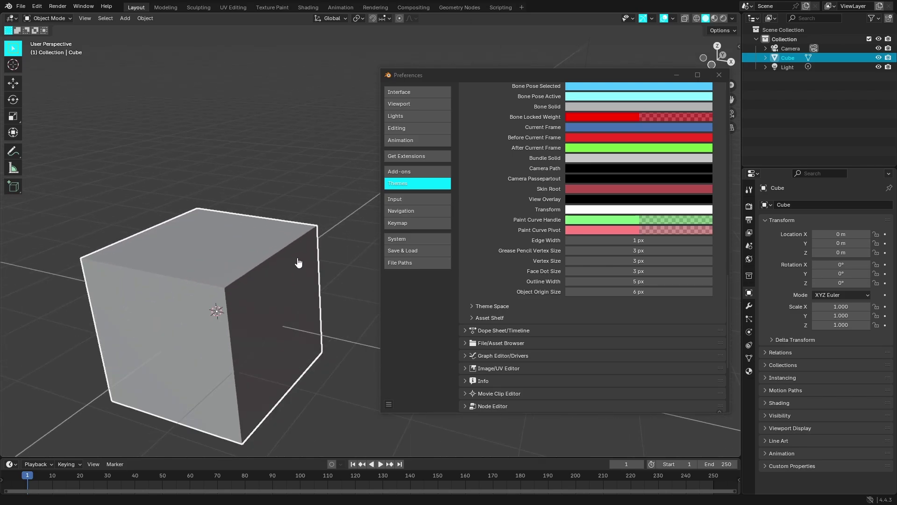
Try the 3D Viewport's Face Dot Size at 10 px, set it to 1 px and check it by selecting cube faces in Edit Mode
{"action": "left_click_drag", "start_coordinate": [587, 270], "coordinate": [573, 270]}
{"action": "key", "text": "Tab"}
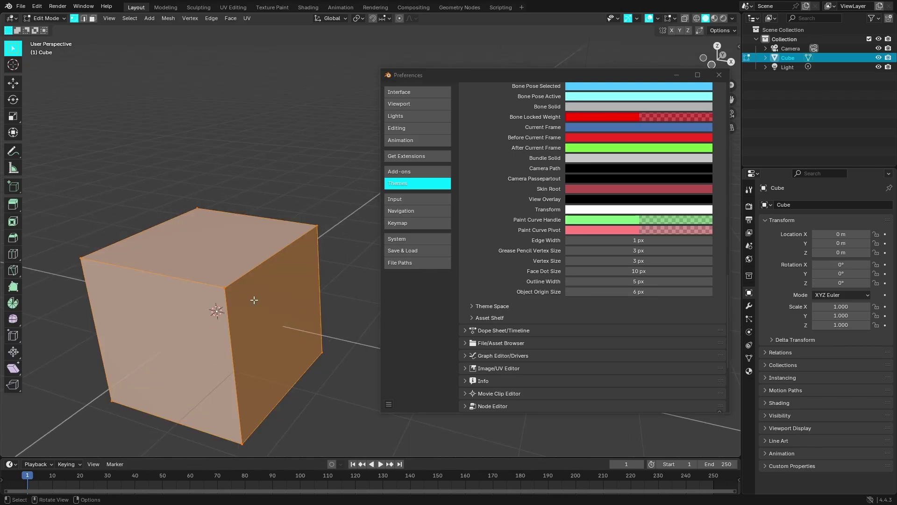
{"action": "key", "text": "3"}
{"action": "left_click", "coordinate": [186, 301]}
{"action": "left_click_drag", "start_coordinate": [612, 271], "coordinate": [591, 272]}
{"action": "left_click", "coordinate": [179, 269]}
{"action": "left_click", "coordinate": [232, 311]}
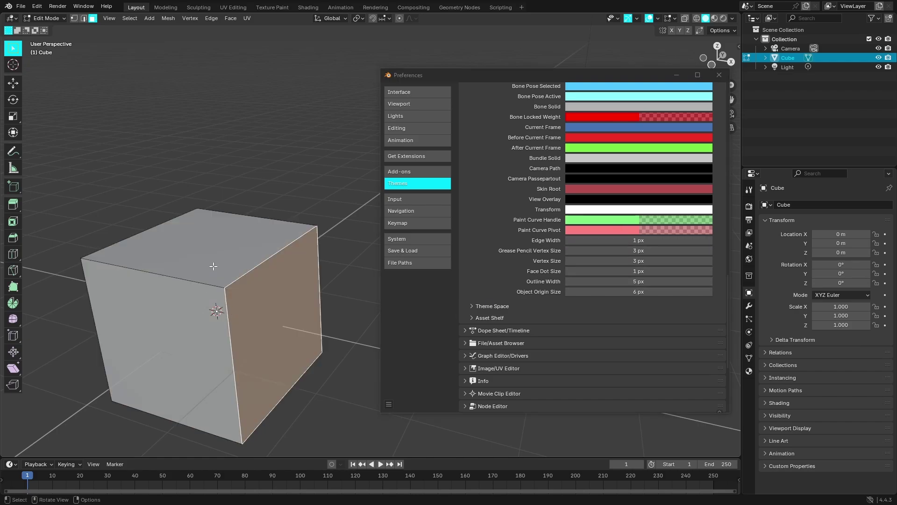
Return to Object Mode, set the Object Origin Size to 10 px and re-enter Edit Mode on the cube
{"action": "key", "text": "Tab"}
{"action": "left_click_drag", "start_coordinate": [638, 292], "coordinate": [631, 292]}
{"action": "middle_click_drag", "start_coordinate": [204, 314], "coordinate": [321, 258]}
{"action": "key", "text": "Tab"}
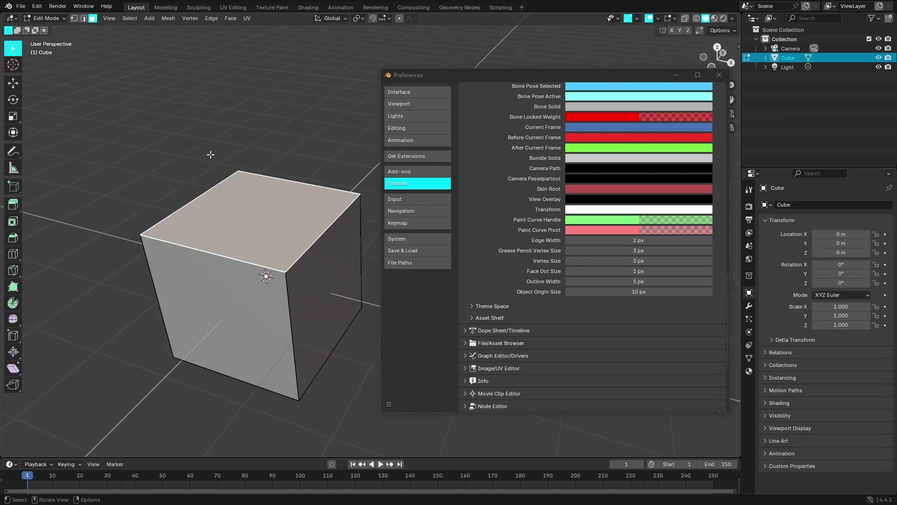
Switch to vertex selection and try different Vertex Size values on the cube
{"action": "left_click", "coordinate": [75, 19]}
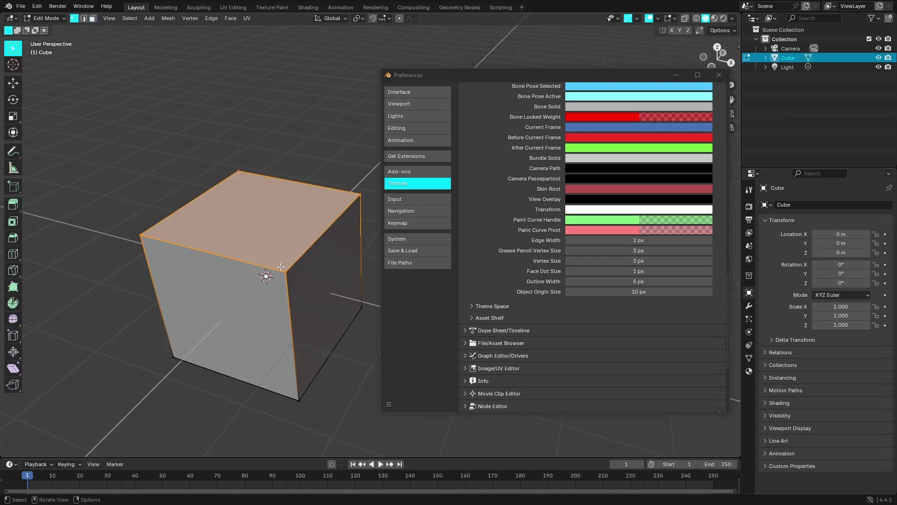
{"action": "left_click", "coordinate": [711, 262]}
{"action": "left_click_drag", "start_coordinate": [682, 261], "coordinate": [710, 262]}
{"action": "left_click_drag", "start_coordinate": [651, 261], "coordinate": [689, 262]}
{"action": "middle_click_drag", "start_coordinate": [316, 283], "coordinate": [301, 265]}
{"action": "scroll", "coordinate": [257, 236], "scroll_direction": "down", "scroll_amount": 9}
{"action": "scroll", "coordinate": [301, 265], "scroll_direction": "up", "scroll_amount": 2}
Narrow the Preferences window and set the 3D Viewport's Vertex Size to 3 px
{"action": "left_click_drag", "start_coordinate": [381, 281], "coordinate": [462, 283]}
{"action": "scroll", "coordinate": [314, 288], "scroll_direction": "up", "scroll_amount": 4}
{"action": "middle_click_drag", "start_coordinate": [248, 287], "coordinate": [368, 272], "text": "shift"}
{"action": "scroll", "coordinate": [346, 281], "scroll_direction": "up", "scroll_amount": 5}
{"action": "mouse_move", "coordinate": [673, 262]}
{"action": "left_mouse_down"}
{"action": "mouse_move", "coordinate": [645, 263]}
{"action": "mouse_move", "coordinate": [667, 264]}
{"action": "left_mouse_up"}
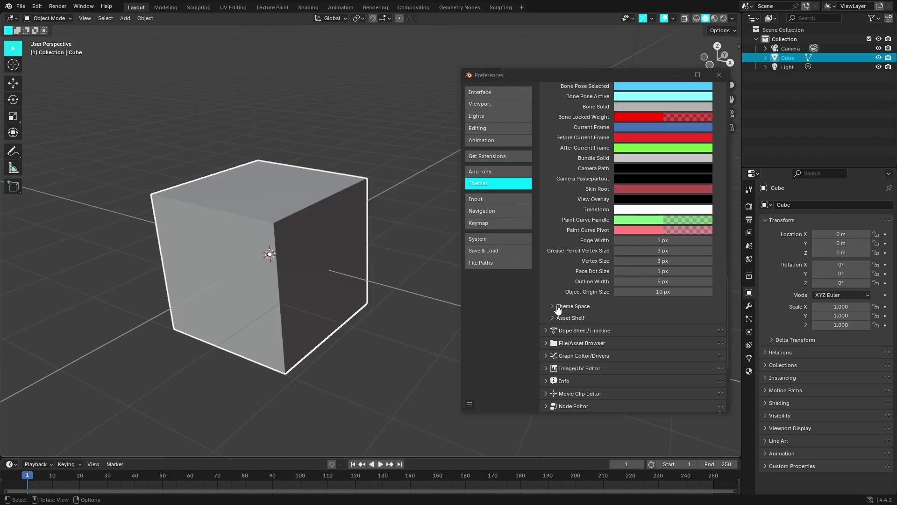
Expand the 3D Viewport's Theme Space settings and set the Text colour to black, #000000
{"action": "left_click", "coordinate": [556, 306]}
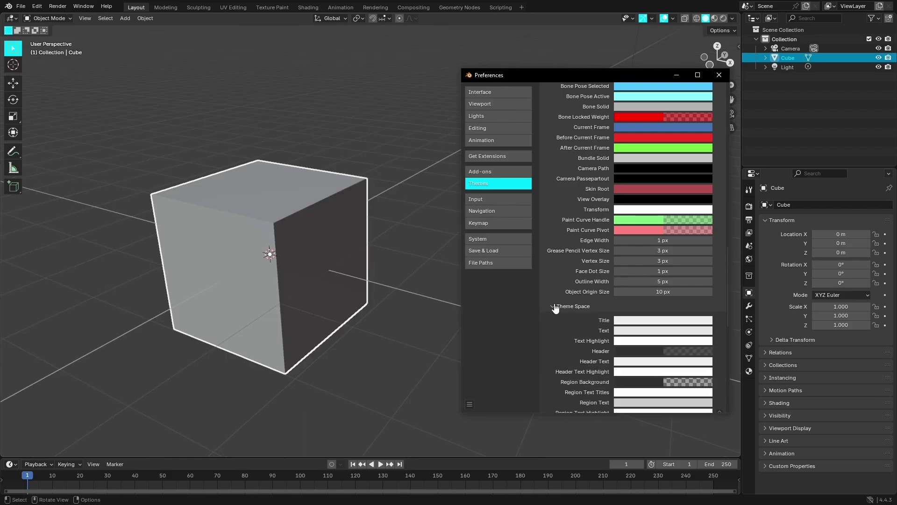
{"action": "scroll", "coordinate": [559, 299], "scroll_direction": "down", "scroll_amount": 6}
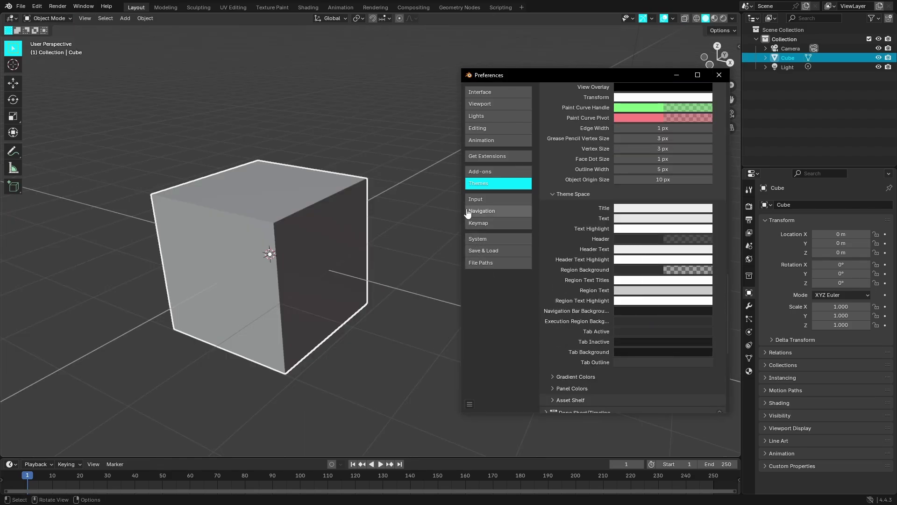
{"action": "left_click_drag", "start_coordinate": [642, 80], "coordinate": [547, 86]}
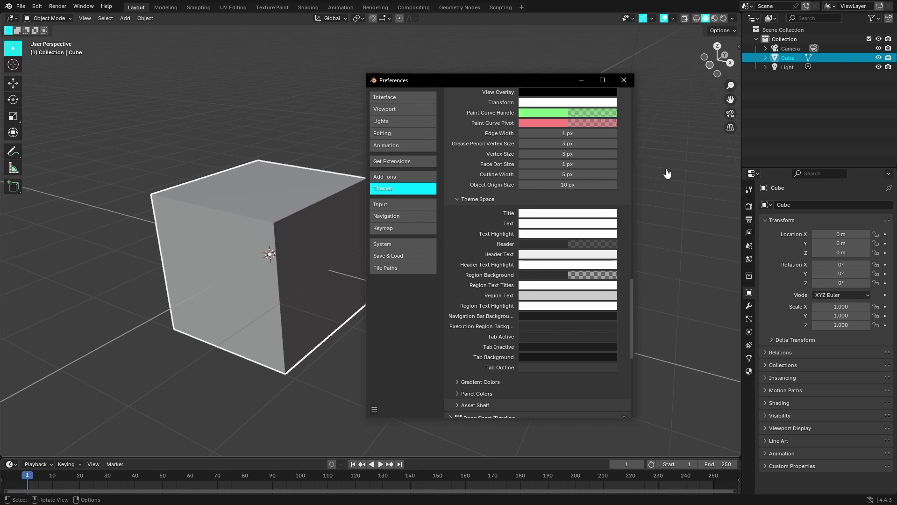
{"action": "left_click", "coordinate": [572, 233]}
{"action": "left_click_drag", "start_coordinate": [611, 238], "coordinate": [610, 310]}
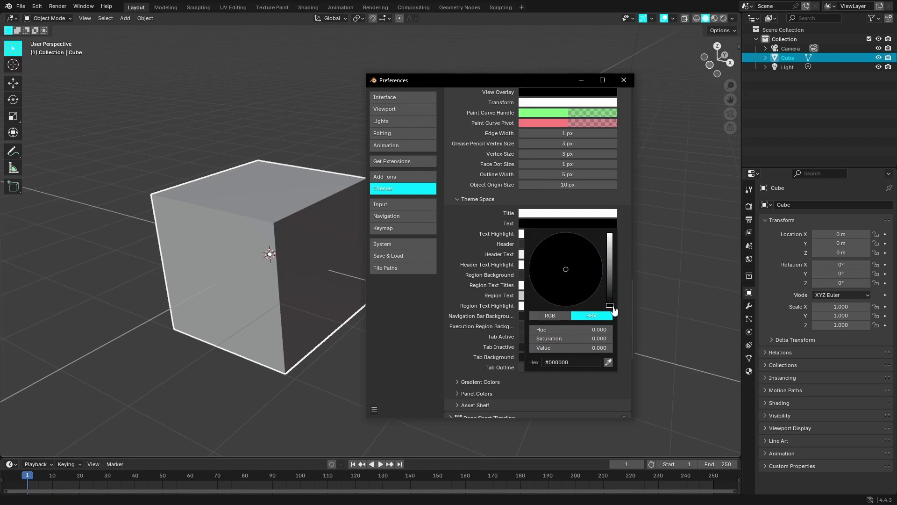
Darken the 3D Viewport Theme Space's Text Highlight colour to a very dark grey
{"action": "left_click", "coordinate": [548, 216]}
{"action": "left_click_drag", "start_coordinate": [610, 230], "coordinate": [610, 257]}
{"action": "left_click_drag", "start_coordinate": [610, 257], "coordinate": [610, 296]}
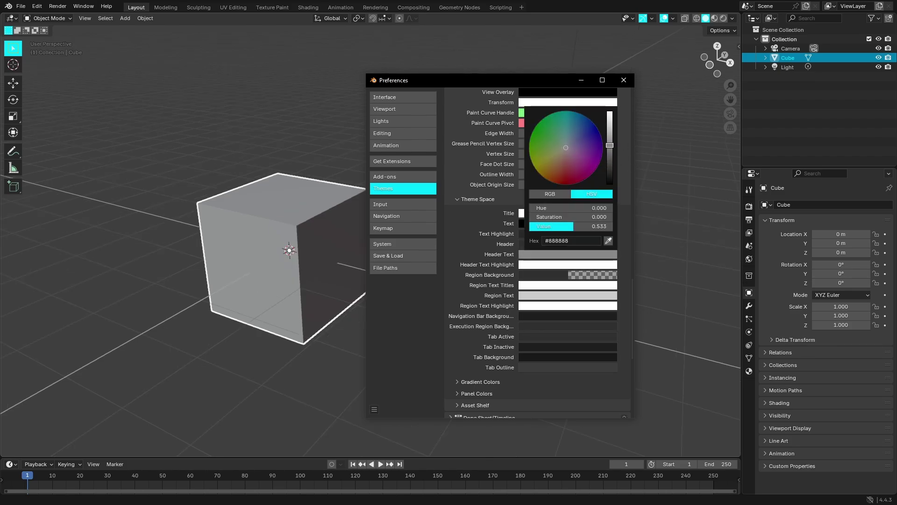
Brighten the Theme Space's Header Text and Region Text colours to white
{"action": "left_click_drag", "start_coordinate": [610, 144], "coordinate": [610, 123]}
{"action": "left_click", "coordinate": [558, 265]}
{"action": "left_click", "coordinate": [549, 296]}
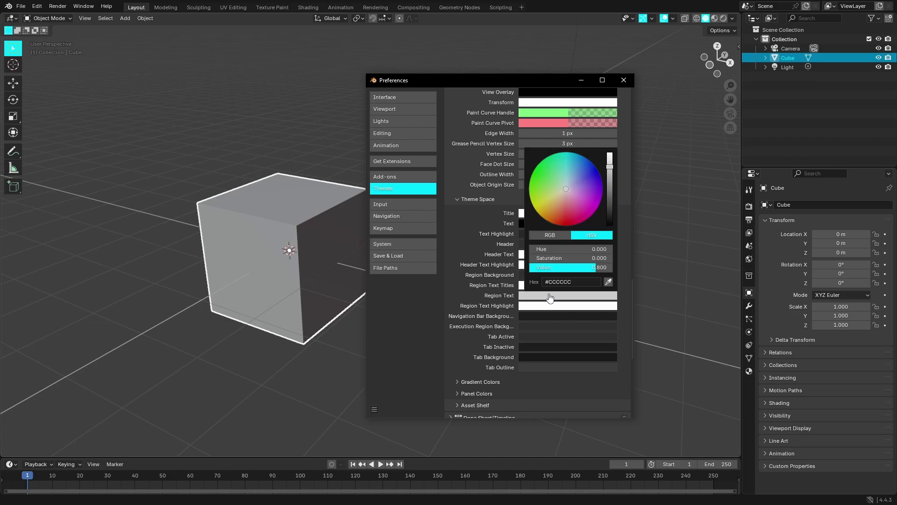
{"action": "left_click_drag", "start_coordinate": [610, 167], "coordinate": [610, 154]}
Expand the viewport's Gradient Colors, set Background Type to Linear Gradient and move the Preferences window clear of the cube
{"action": "scroll", "coordinate": [459, 325], "scroll_direction": "down", "scroll_amount": 3}
{"action": "left_click", "coordinate": [459, 326]}
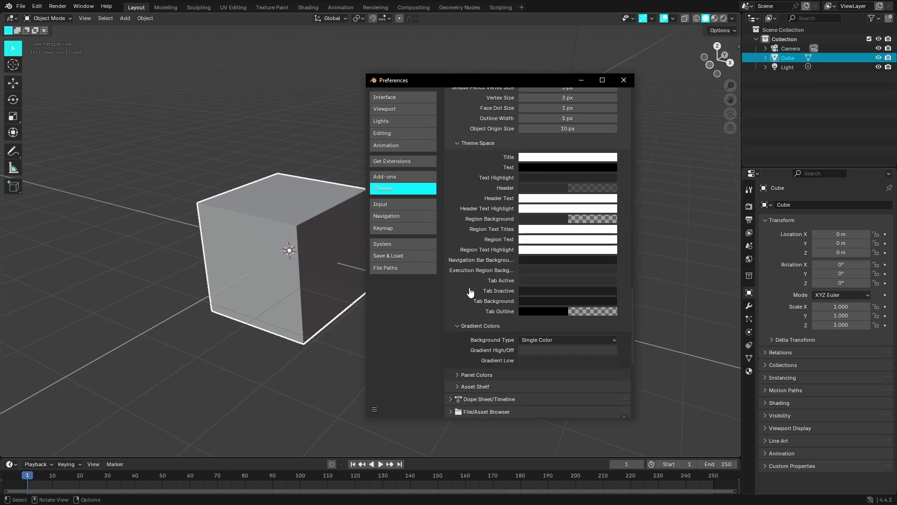
{"action": "left_click", "coordinate": [550, 340]}
{"action": "left_click", "coordinate": [552, 362]}
{"action": "scroll", "coordinate": [314, 296], "scroll_direction": "down", "scroll_amount": 5}
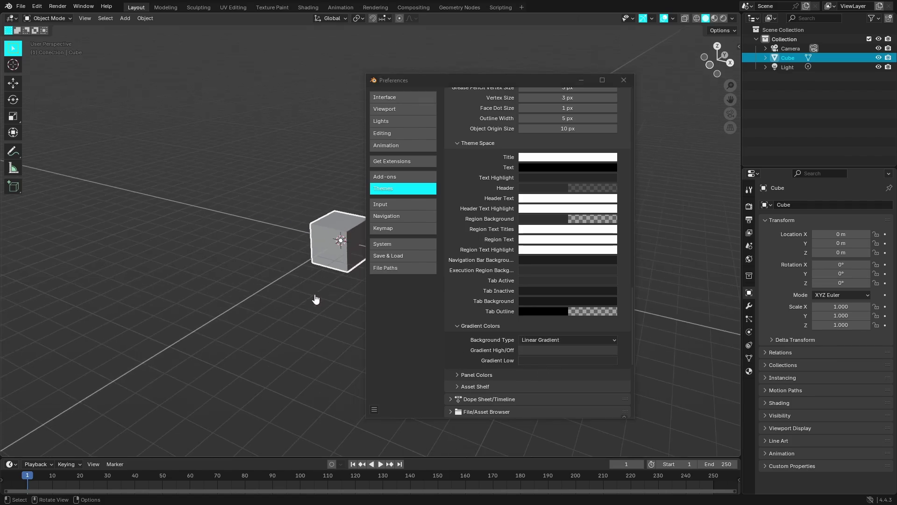
{"action": "scroll", "coordinate": [336, 299], "scroll_direction": "up", "scroll_amount": 4}
{"action": "left_click_drag", "start_coordinate": [490, 85], "coordinate": [549, 61]}
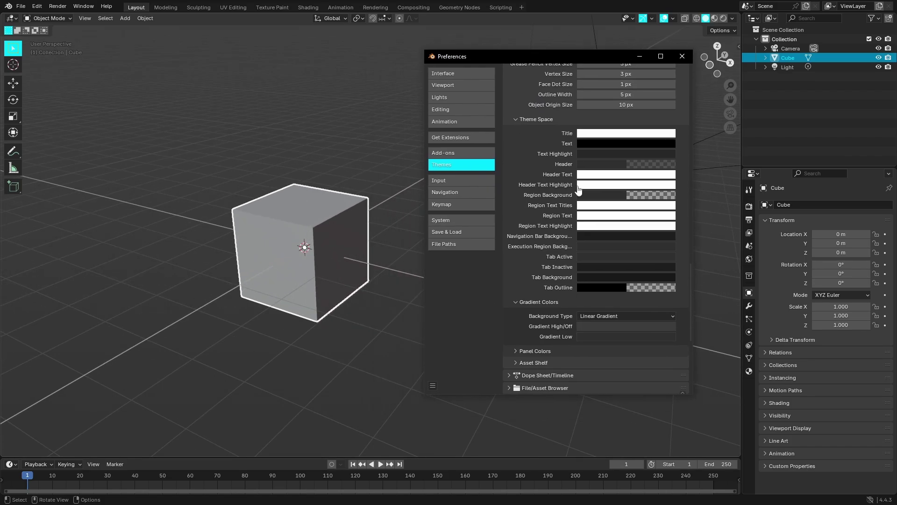
Set the background's Gradient High/Off colour to #4C4C4C and Gradient Low to #202020, checking the gradient around the cube
{"action": "left_click", "coordinate": [600, 342]}
{"action": "mouse_move", "coordinate": [672, 244]}
{"action": "left_mouse_down"}
{"action": "mouse_move", "coordinate": [669, 263]}
{"action": "mouse_move", "coordinate": [668, 233]}
{"action": "mouse_move", "coordinate": [669, 257]}
{"action": "left_mouse_up"}
{"action": "left_click", "coordinate": [607, 326]}
{"action": "scroll", "coordinate": [330, 291], "scroll_direction": "down", "scroll_amount": 3}
{"action": "scroll", "coordinate": [331, 290], "scroll_direction": "down", "scroll_amount": 2}
{"action": "left_click", "coordinate": [608, 337]}
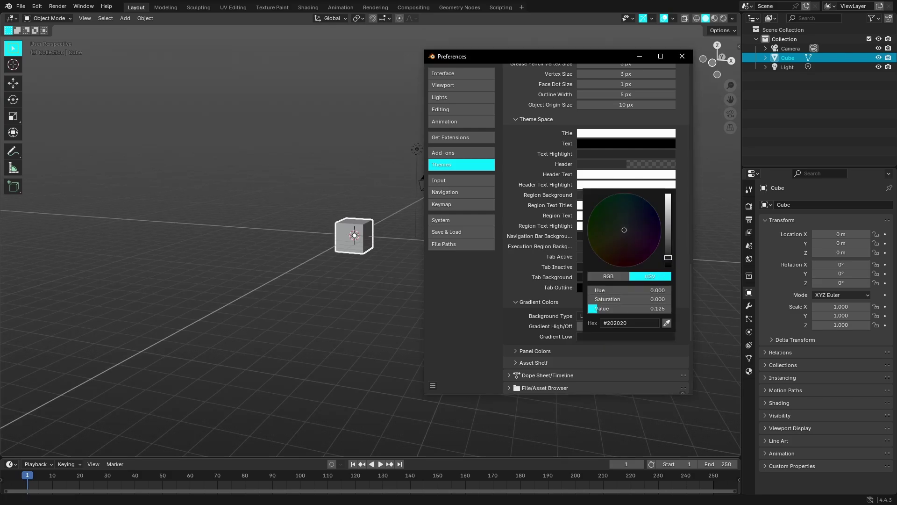
{"action": "scroll", "coordinate": [356, 259], "scroll_direction": "up", "scroll_amount": 5}
{"action": "middle_click_drag", "start_coordinate": [357, 262], "coordinate": [304, 286]}
{"action": "left_click", "coordinate": [588, 326]}
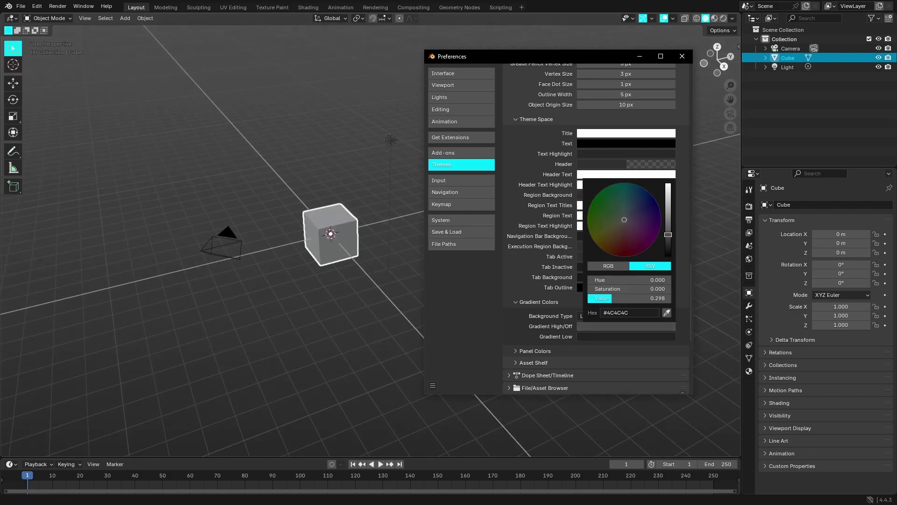
{"action": "scroll", "coordinate": [327, 257], "scroll_direction": "up", "scroll_amount": 2}
Tint the Gradient Low colour slightly blue to #1F2023 and give Gradient High/Off a similar blue tint
{"action": "left_click", "coordinate": [622, 337]}
{"action": "left_click_drag", "start_coordinate": [624, 231], "coordinate": [627, 227]}
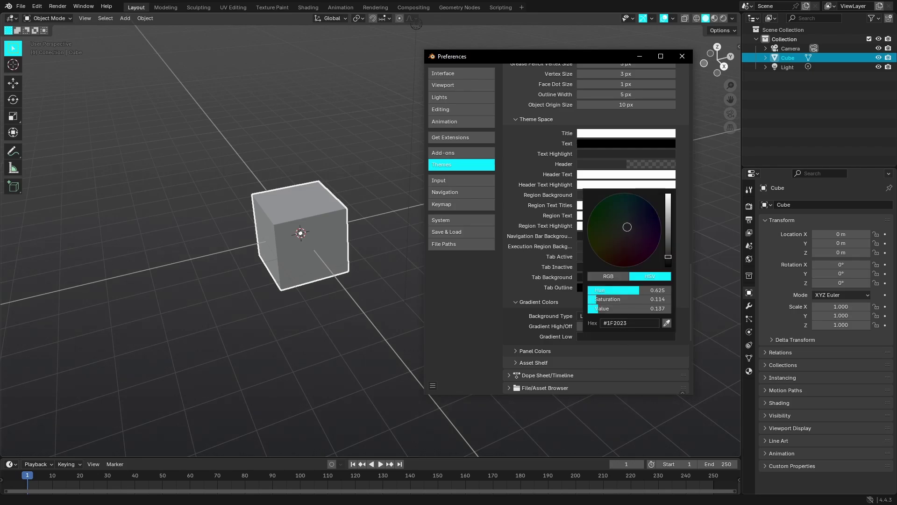
{"action": "middle_click_drag", "start_coordinate": [337, 255], "coordinate": [358, 240]}
{"action": "scroll", "coordinate": [357, 239], "scroll_direction": "up", "scroll_amount": 2}
{"action": "left_click", "coordinate": [628, 328]}
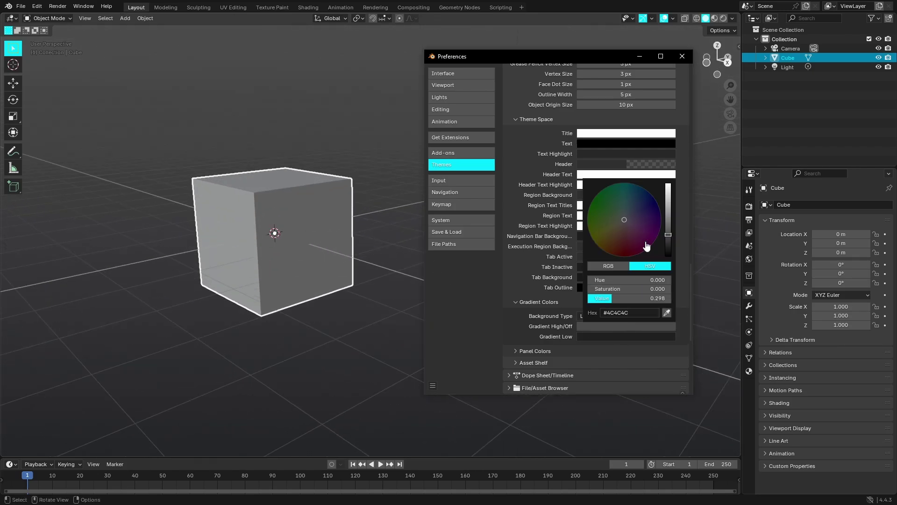
{"action": "left_click_drag", "start_coordinate": [626, 222], "coordinate": [628, 217]}
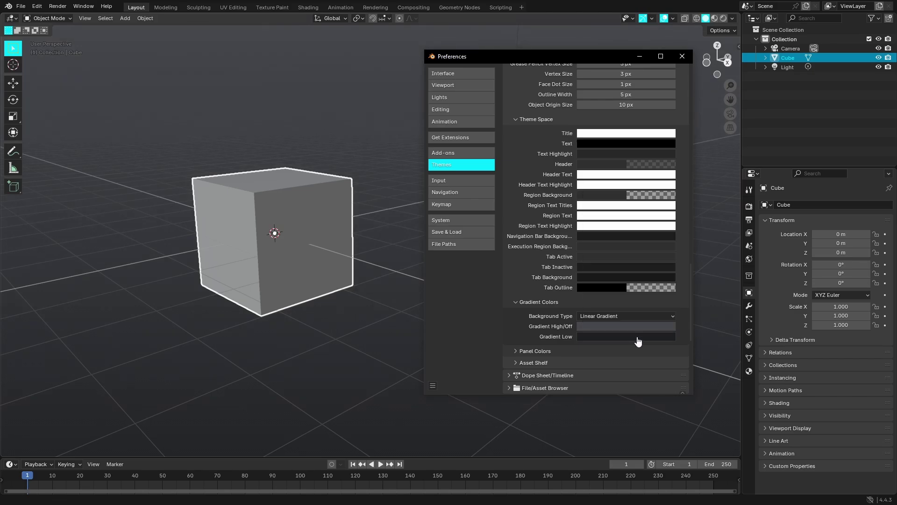
Strengthen the blue tint of the Gradient Low colour and inspect the viewport background
{"action": "left_click", "coordinate": [636, 248]}
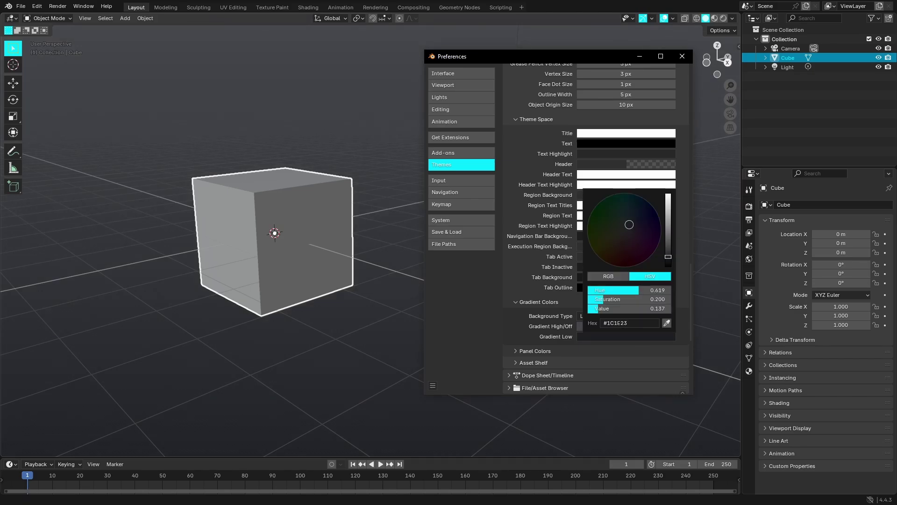
{"action": "left_click_drag", "start_coordinate": [629, 225], "coordinate": [633, 222]}
{"action": "scroll", "coordinate": [336, 241], "scroll_direction": "down", "scroll_amount": 5}
{"action": "mouse_move", "coordinate": [336, 241]}
{"action": "middle_mouse_down"}
{"action": "mouse_move", "coordinate": [421, 284]}
{"action": "mouse_move", "coordinate": [337, 256]}
{"action": "middle_mouse_up"}
{"action": "left_click", "coordinate": [486, 61]}
{"action": "mouse_move", "coordinate": [486, 60]}
{"action": "left_mouse_down"}
{"action": "mouse_move", "coordinate": [495, 66]}
{"action": "mouse_move", "coordinate": [485, 66]}
{"action": "left_mouse_up"}
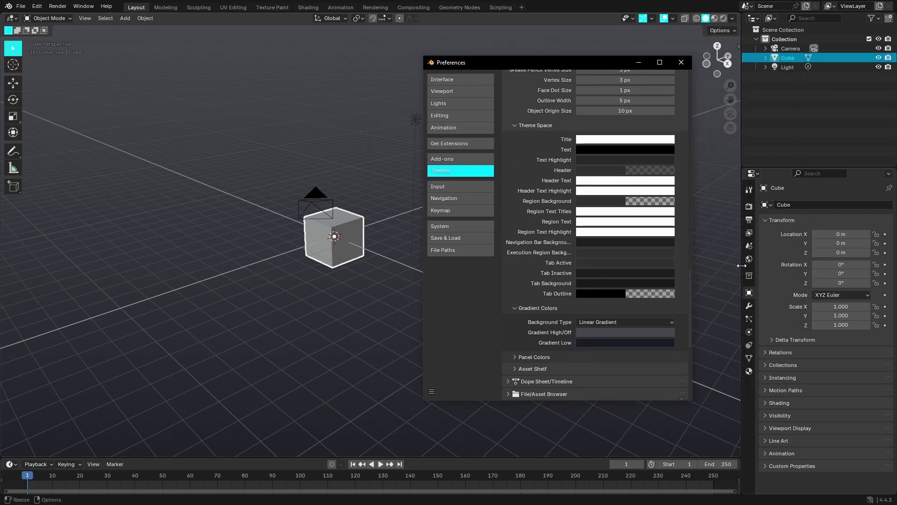
Expand the 3D Viewport's Panel Colors and open the Header colour
{"action": "scroll", "coordinate": [568, 289], "scroll_direction": "down", "scroll_amount": 2}
{"action": "middle_click_drag", "start_coordinate": [412, 294], "coordinate": [346, 300]}
{"action": "left_click", "coordinate": [519, 321]}
{"action": "left_click", "coordinate": [598, 334]}
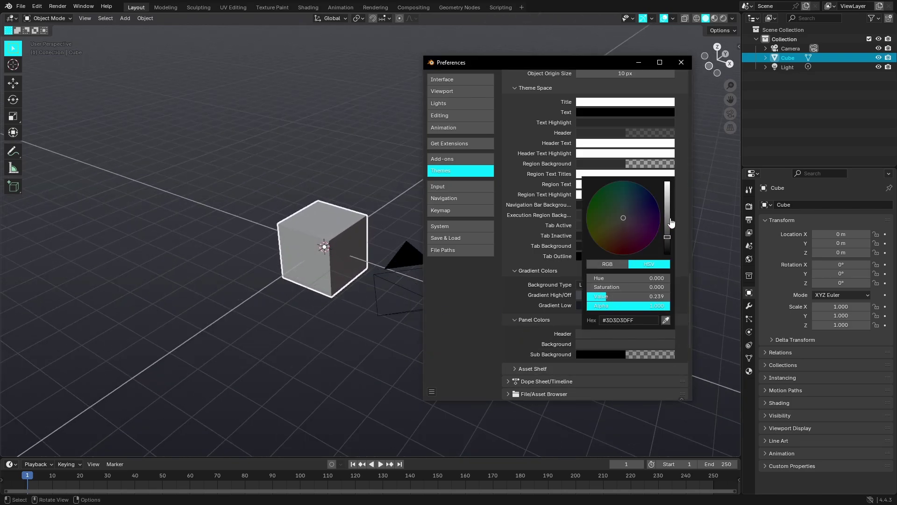
Return the background gradient to neutral grey, collapse Gradient Colors and check the viewport
{"action": "scroll", "coordinate": [513, 350], "scroll_direction": "up", "scroll_amount": 3}
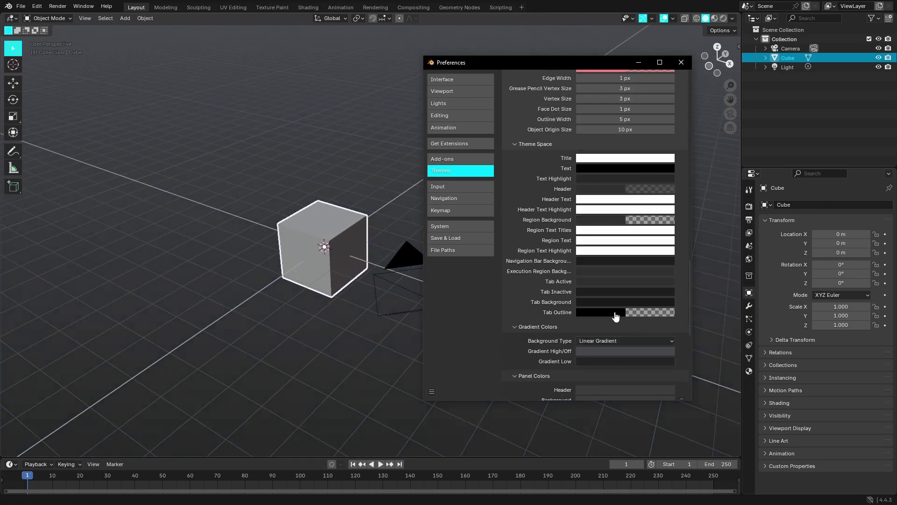
{"action": "left_click", "coordinate": [619, 351]}
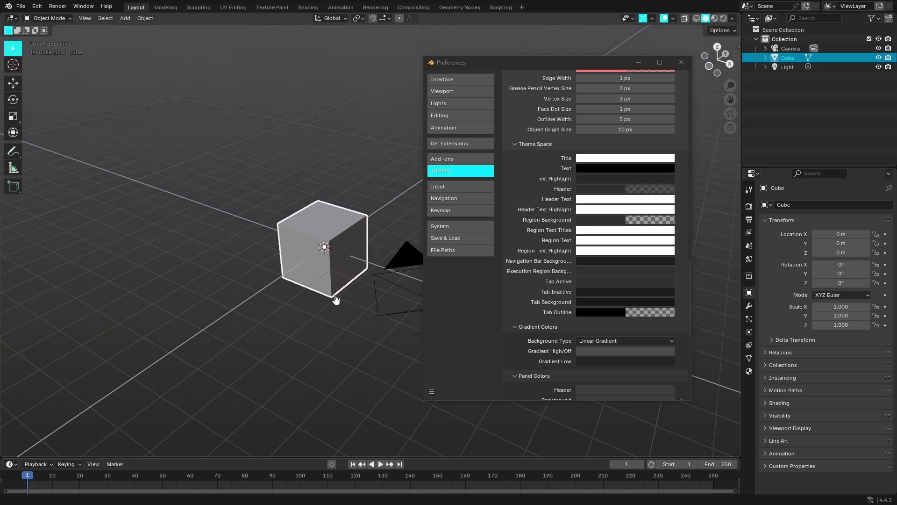
{"action": "scroll", "coordinate": [267, 271], "scroll_direction": "down", "scroll_amount": 5}
{"action": "scroll", "coordinate": [278, 267], "scroll_direction": "up", "scroll_amount": 8}
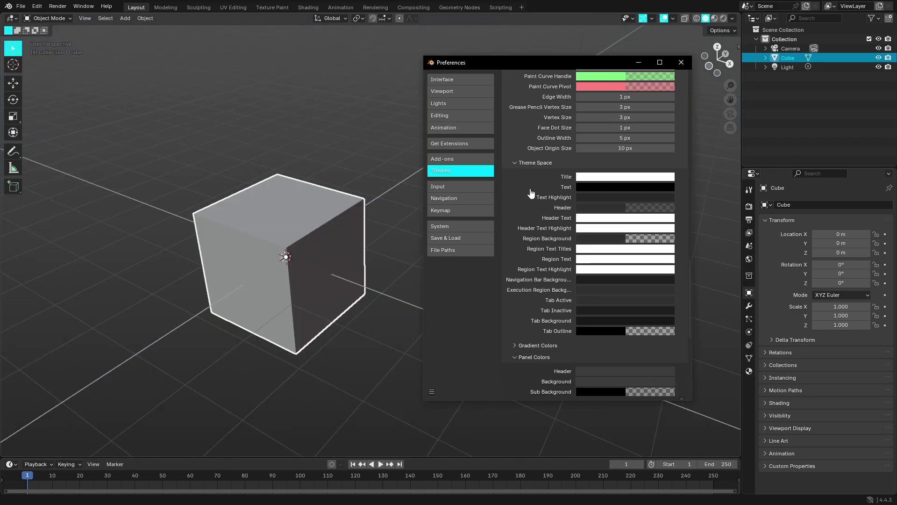
Go back to the top of the theme settings and collapse the 3D Viewport section
{"action": "scroll", "coordinate": [515, 167], "scroll_direction": "up", "scroll_amount": 15}
{"action": "left_click", "coordinate": [507, 158]}
{"action": "left_click", "coordinate": [511, 146]}
{"action": "left_click", "coordinate": [511, 146]}
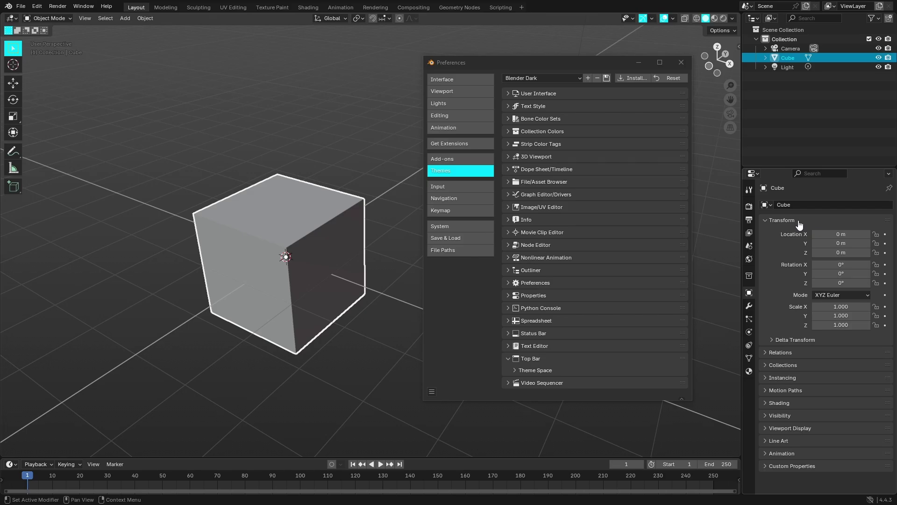
Darken the 3D Viewport's Grid colour to #13131380 and inspect the grid around the cube
{"action": "left_click_drag", "start_coordinate": [667, 238], "coordinate": [667, 246]}
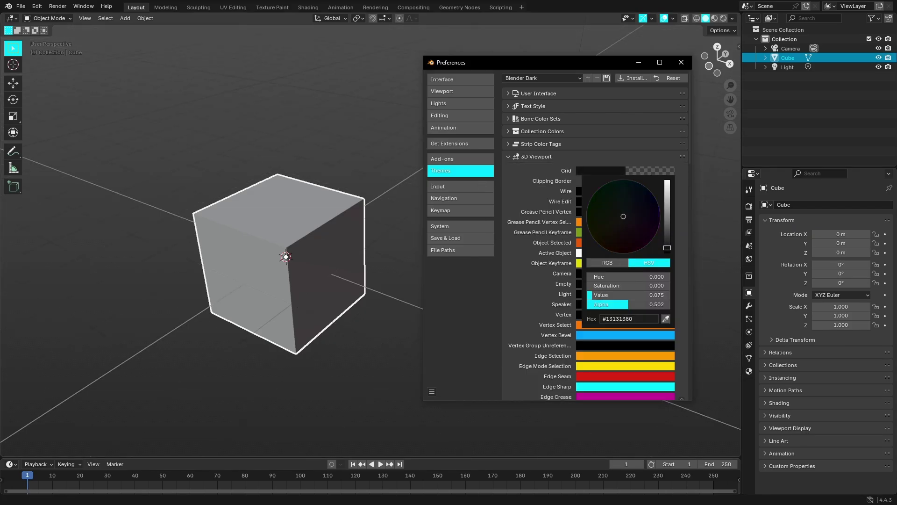
{"action": "scroll", "coordinate": [323, 241], "scroll_direction": "down", "scroll_amount": 5}
{"action": "middle_click_drag", "start_coordinate": [322, 241], "coordinate": [342, 221]}
{"action": "scroll", "coordinate": [360, 238], "scroll_direction": "up", "scroll_amount": 4}
{"action": "scroll", "coordinate": [337, 228], "scroll_direction": "up", "scroll_amount": 3}
{"action": "scroll", "coordinate": [369, 233], "scroll_direction": "down", "scroll_amount": 6}
Set the 3D Viewport's Camera, Empty, Light and Speaker colours to dark grey, checking the camera and reselecting the cube
{"action": "left_click", "coordinate": [248, 172]}
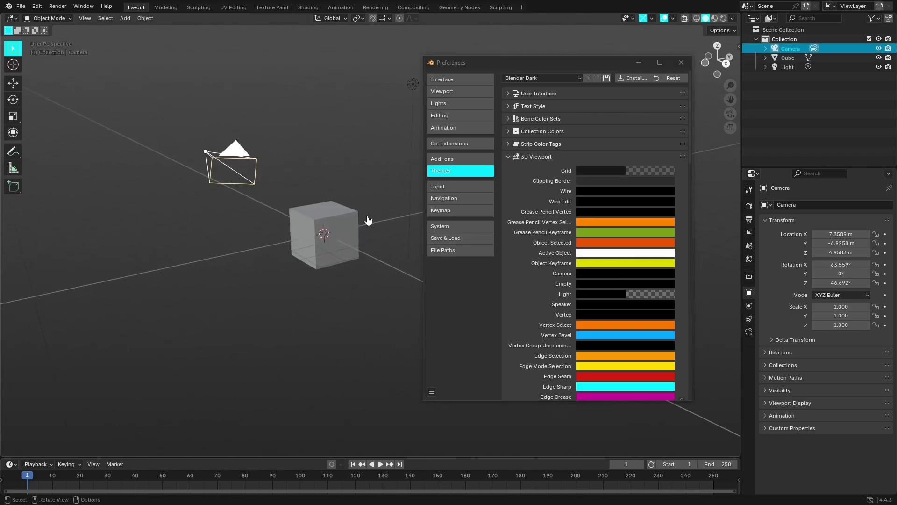
{"action": "left_click", "coordinate": [613, 279]}
{"action": "left_click_drag", "start_coordinate": [670, 199], "coordinate": [670, 178]}
{"action": "scroll", "coordinate": [308, 174], "scroll_direction": "up", "scroll_amount": 2}
{"action": "mouse_move", "coordinate": [308, 173]}
{"action": "middle_mouse_down"}
{"action": "mouse_move", "coordinate": [299, 174]}
{"action": "mouse_move", "coordinate": [308, 174]}
{"action": "middle_mouse_up"}
{"action": "left_click", "coordinate": [313, 213]}
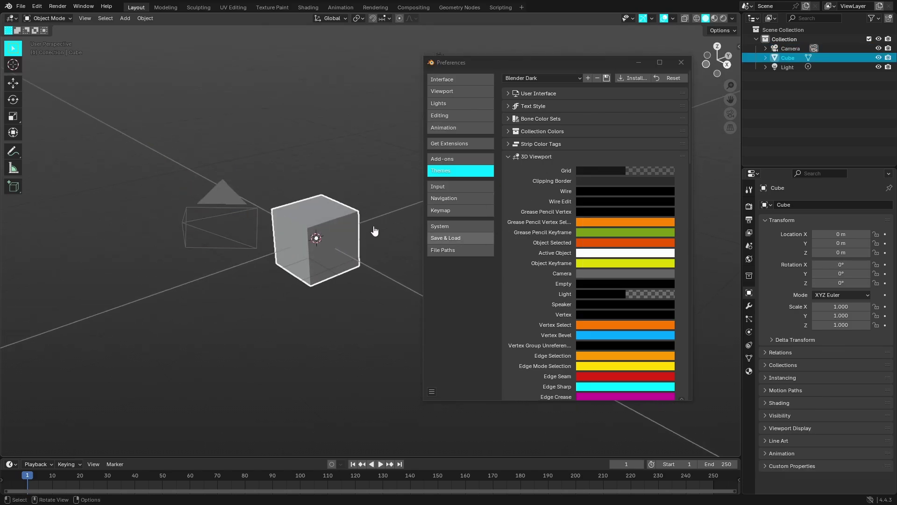
{"action": "middle_click_drag", "start_coordinate": [376, 231], "coordinate": [365, 230]}
{"action": "left_click", "coordinate": [598, 275]}
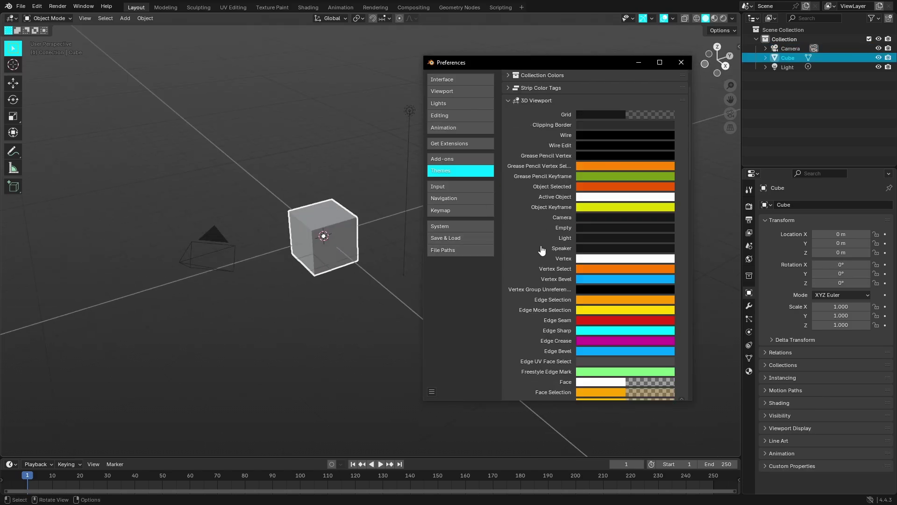
Look through the remaining 3D Viewport colours and sizes and its Asset Shelf colours, and collapse the 3D Viewport section
{"action": "scroll", "coordinate": [542, 251], "scroll_direction": "down", "scroll_amount": 3}
{"action": "scroll", "coordinate": [546, 251], "scroll_direction": "down", "scroll_amount": 20}
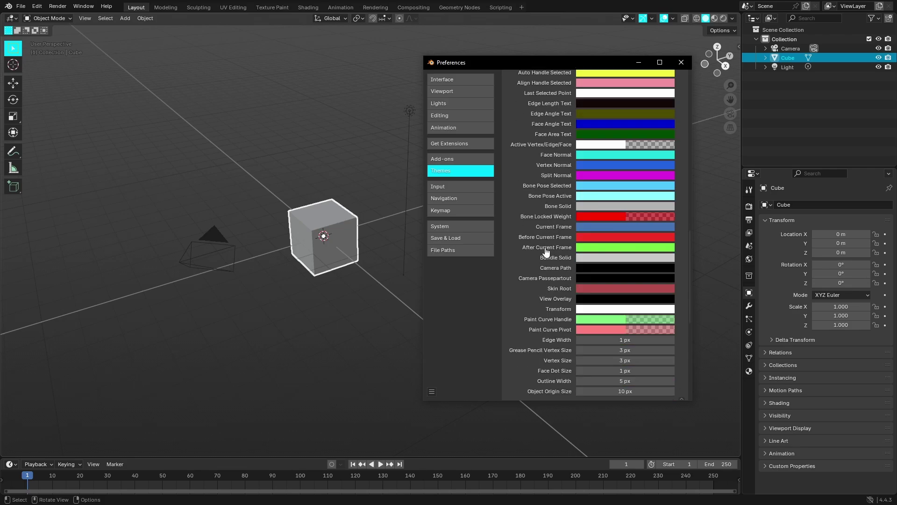
{"action": "scroll", "coordinate": [536, 253], "scroll_direction": "down", "scroll_amount": 5}
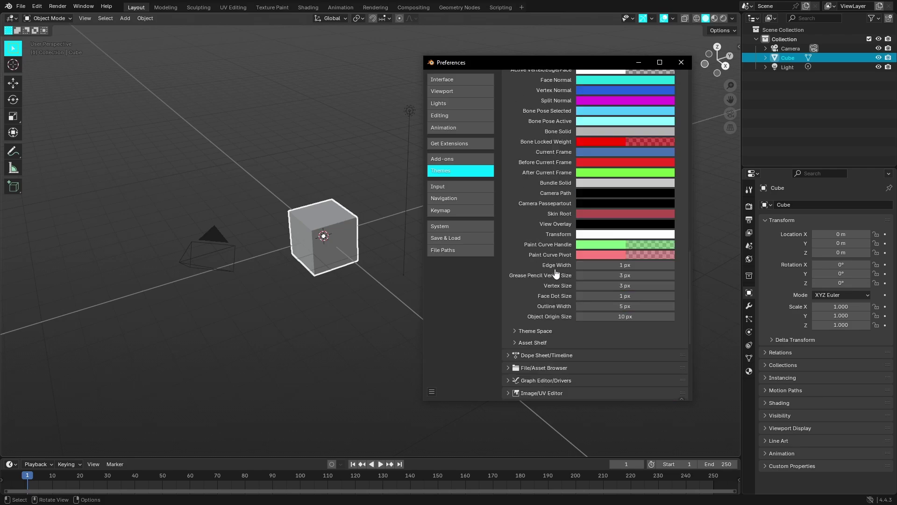
{"action": "left_click", "coordinate": [514, 324]}
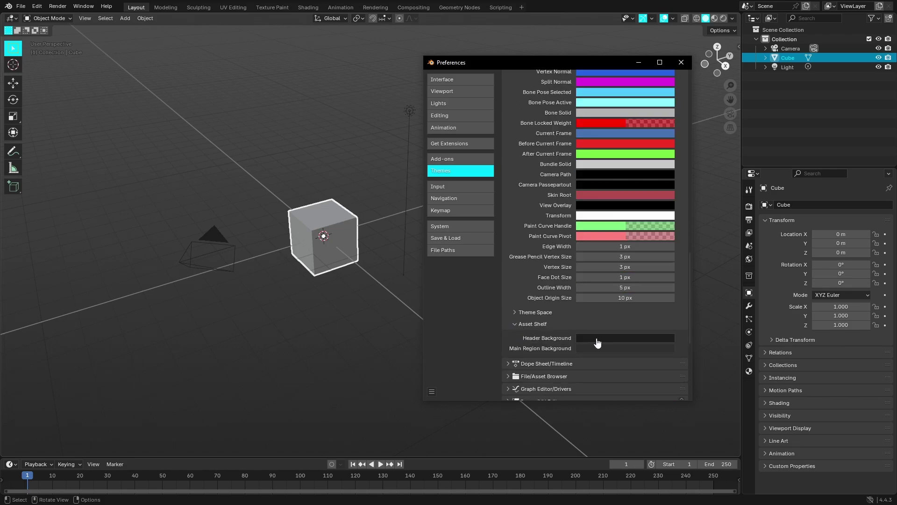
{"action": "left_click", "coordinate": [598, 342]}
{"action": "key", "text": "Tab"}
{"action": "scroll", "coordinate": [547, 262], "scroll_direction": "up", "scroll_amount": 15}
{"action": "left_click", "coordinate": [508, 157]}
Inspect the Info and Text Editor theme sections and collapse the Info and Top Bar sections
{"action": "left_click", "coordinate": [508, 220]}
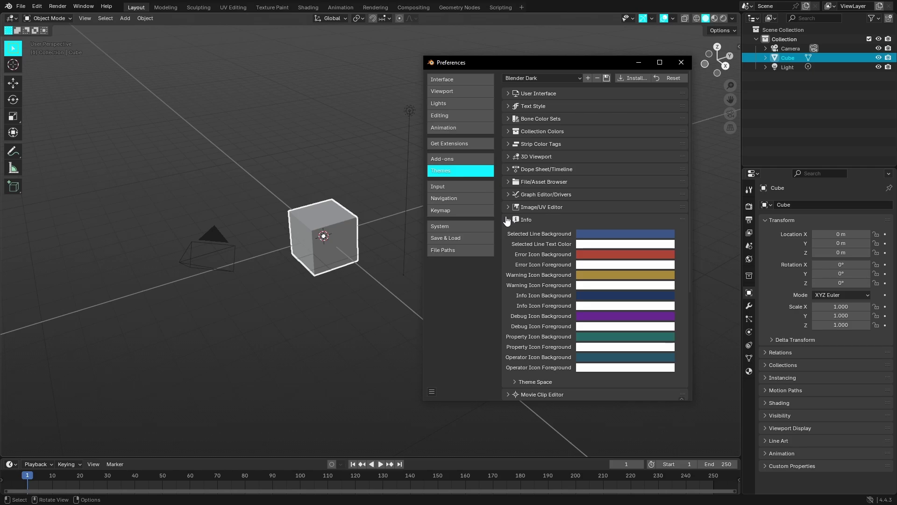
{"action": "left_click", "coordinate": [508, 220]}
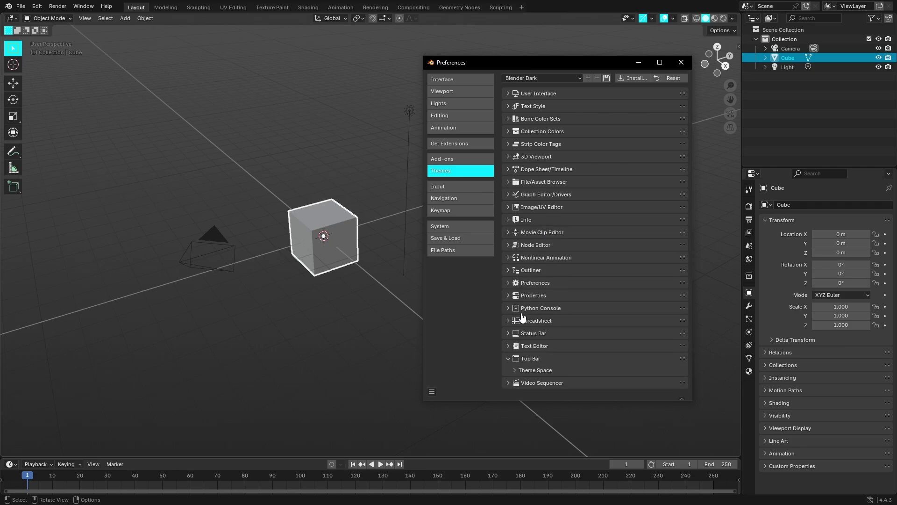
{"action": "left_click", "coordinate": [509, 358]}
{"action": "left_click", "coordinate": [508, 346]}
{"action": "scroll", "coordinate": [578, 254], "scroll_direction": "down", "scroll_amount": 5}
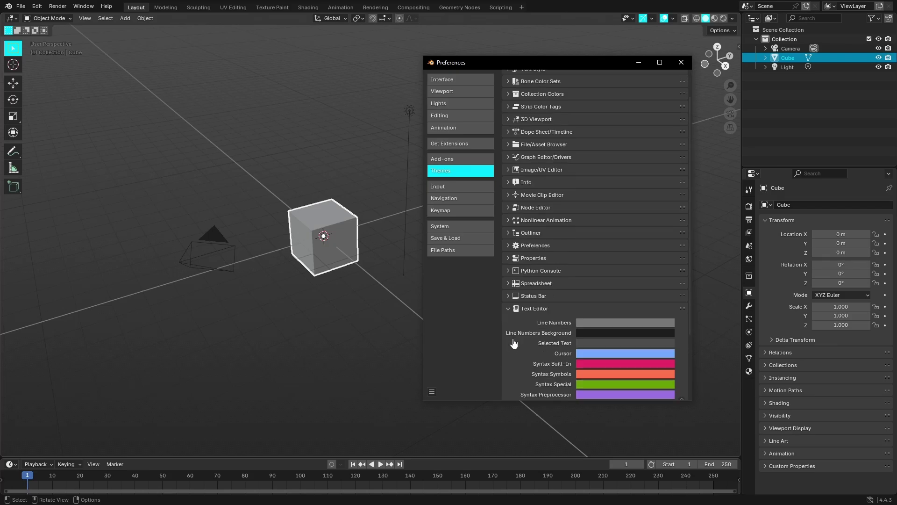
{"action": "left_click", "coordinate": [505, 234]}
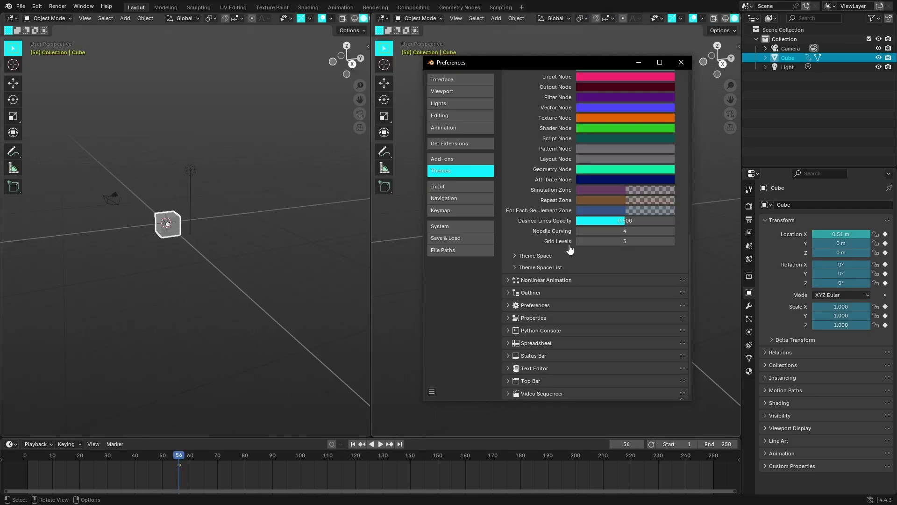
Switch the left viewport to the Shader Editor and set the Node Editor theme's Grid Levels to 0
{"action": "left_click", "coordinate": [12, 18]}
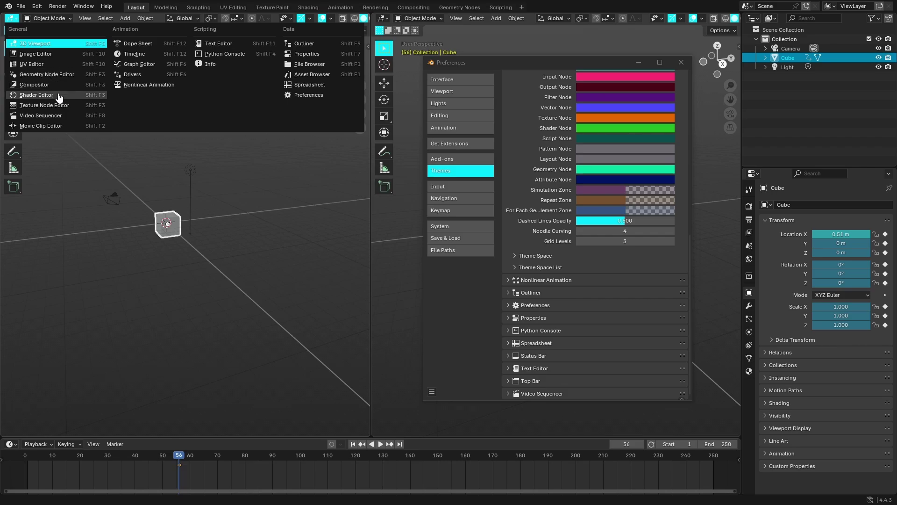
{"action": "left_click", "coordinate": [47, 95]}
{"action": "key", "text": "n"}
{"action": "left_click_drag", "start_coordinate": [626, 243], "coordinate": [598, 243]}
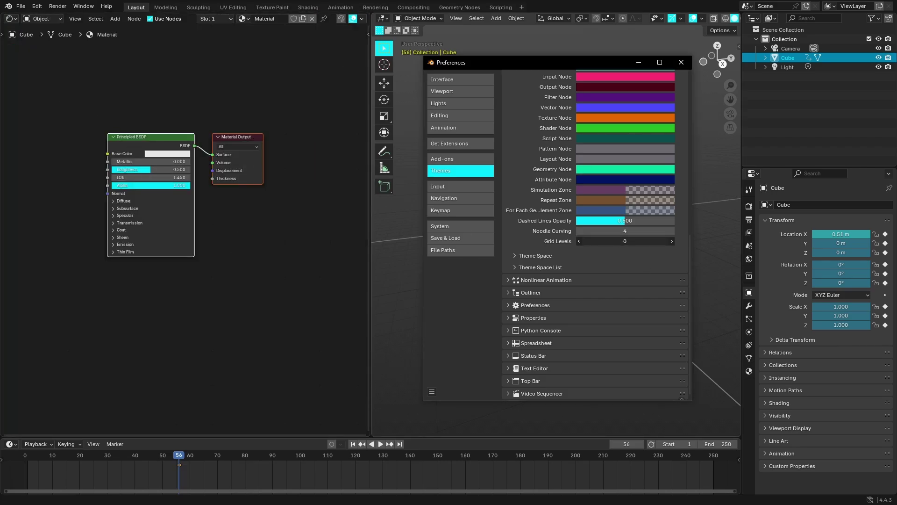
Set the Node Editor theme's Noodle Curving to 0 and move the Principled BSDF node to check the wire
{"action": "middle_click_drag", "start_coordinate": [267, 219], "coordinate": [303, 258]}
{"action": "left_click", "coordinate": [174, 164]}
{"action": "left_click_drag", "start_coordinate": [174, 176], "coordinate": [106, 109]}
{"action": "left_click_drag", "start_coordinate": [635, 231], "coordinate": [603, 231]}
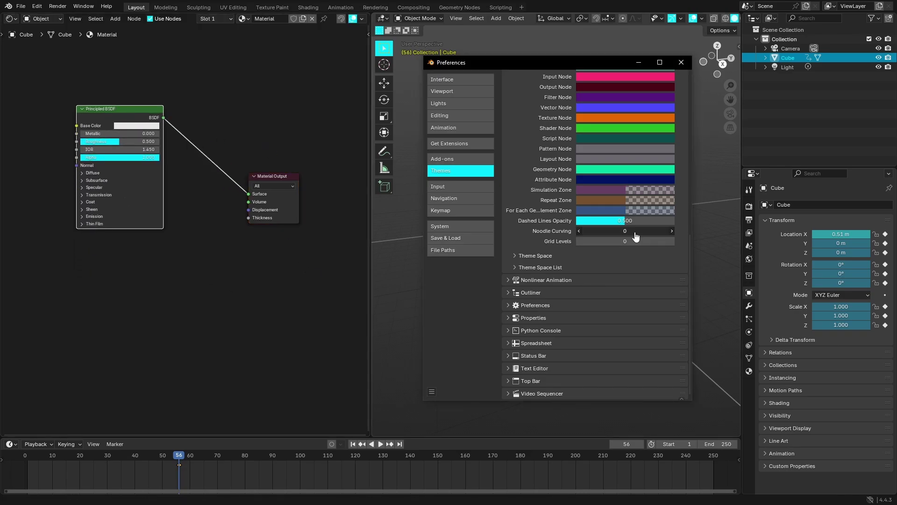
{"action": "left_click_drag", "start_coordinate": [116, 109], "coordinate": [114, 87]}
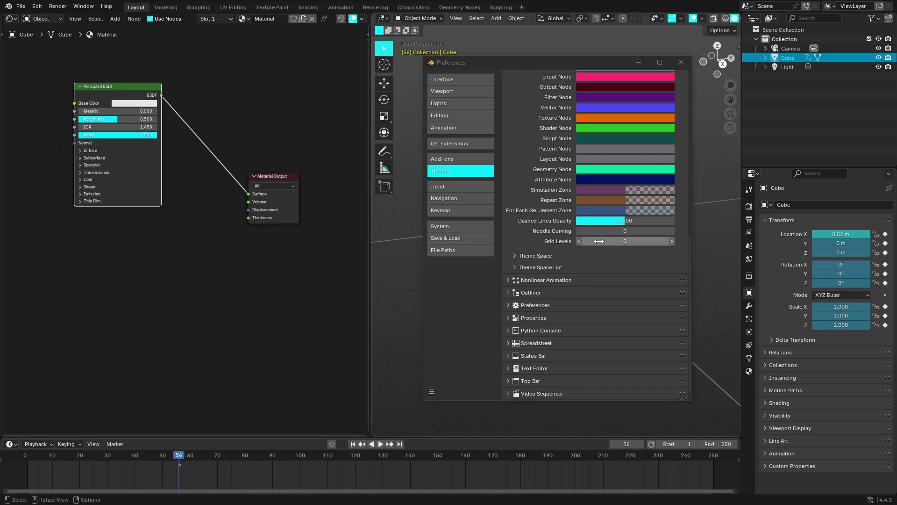
Try a violet-blue Shader Node colour in the Node Editor theme and change it to black
{"action": "left_click", "coordinate": [601, 233]}
{"action": "left_click_drag", "start_coordinate": [612, 202], "coordinate": [641, 199]}
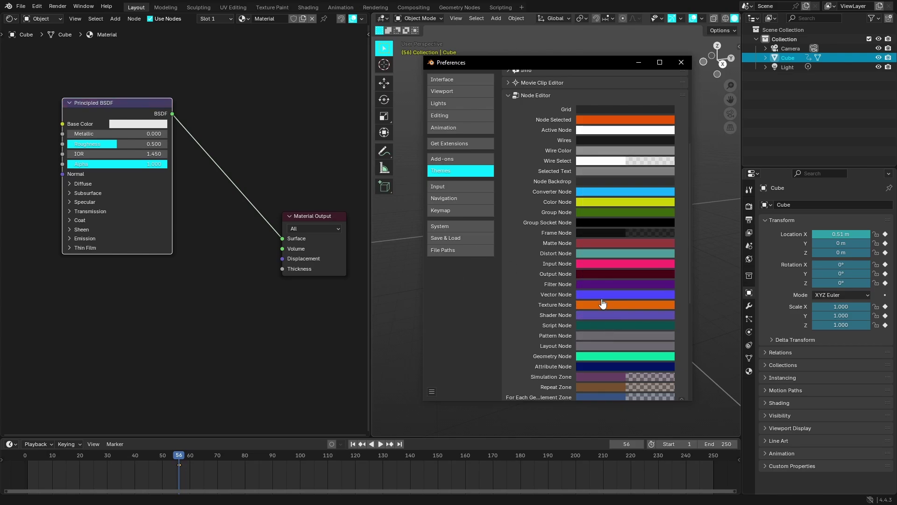
{"action": "left_click", "coordinate": [606, 315]}
{"action": "left_click_drag", "start_coordinate": [645, 280], "coordinate": [577, 288]}
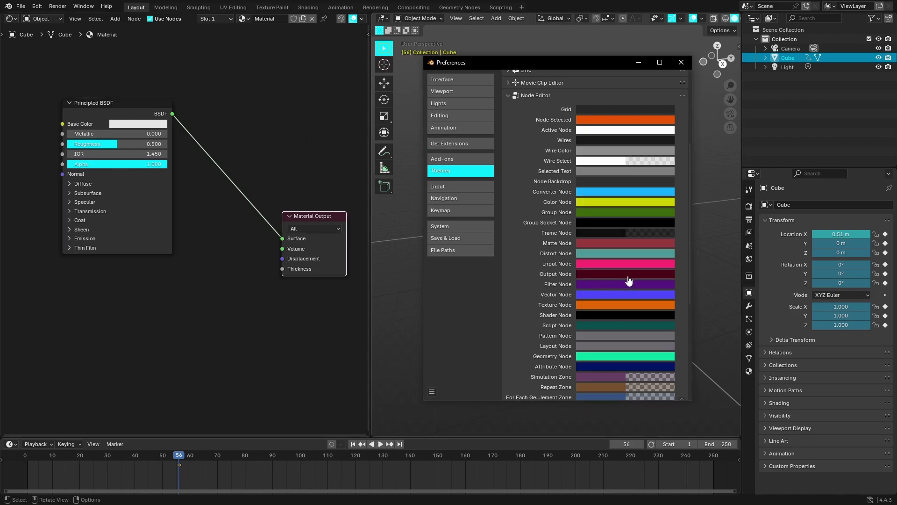
Try black for the Node Editor theme's Output Node colour and change it to pink
{"action": "mouse_move", "coordinate": [629, 277]}
{"action": "scroll", "coordinate": [607, 271], "scroll_direction": "down", "scroll_amount": 2}
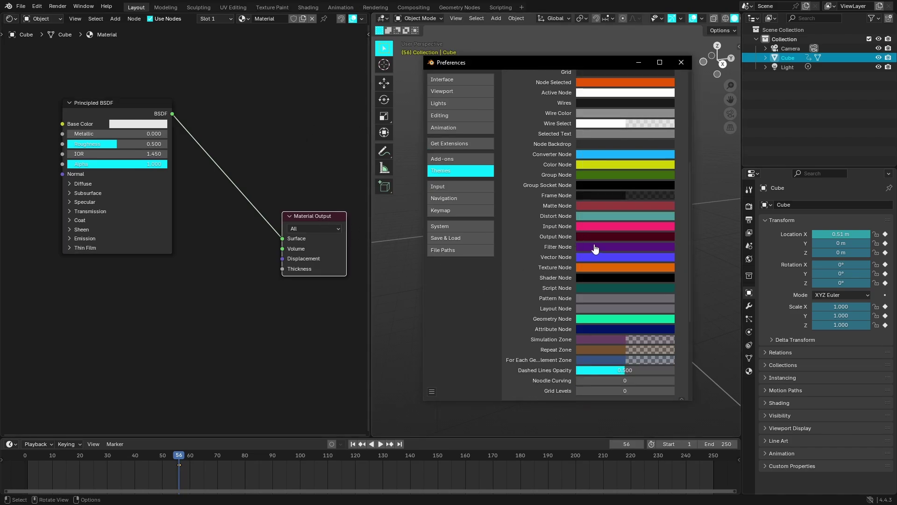
{"action": "left_click", "coordinate": [603, 236]}
{"action": "left_click_drag", "start_coordinate": [623, 135], "coordinate": [667, 167]}
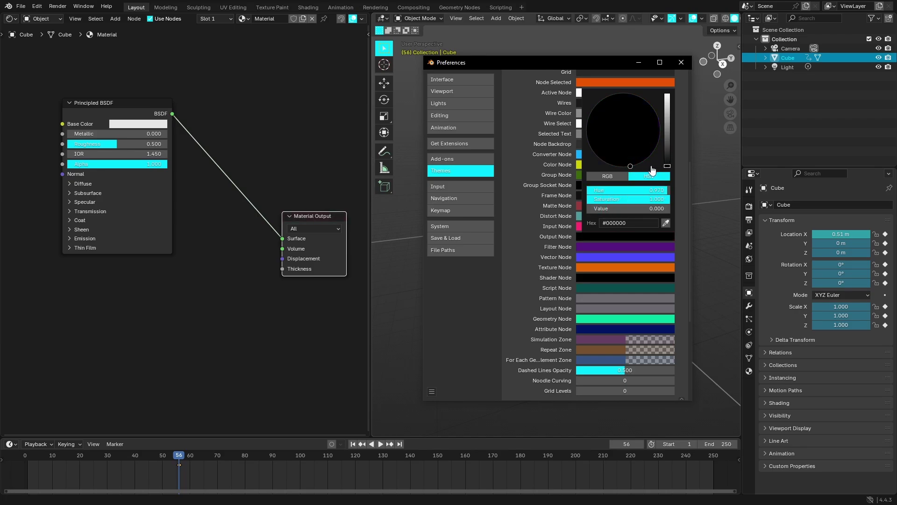
{"action": "left_click", "coordinate": [607, 237]}
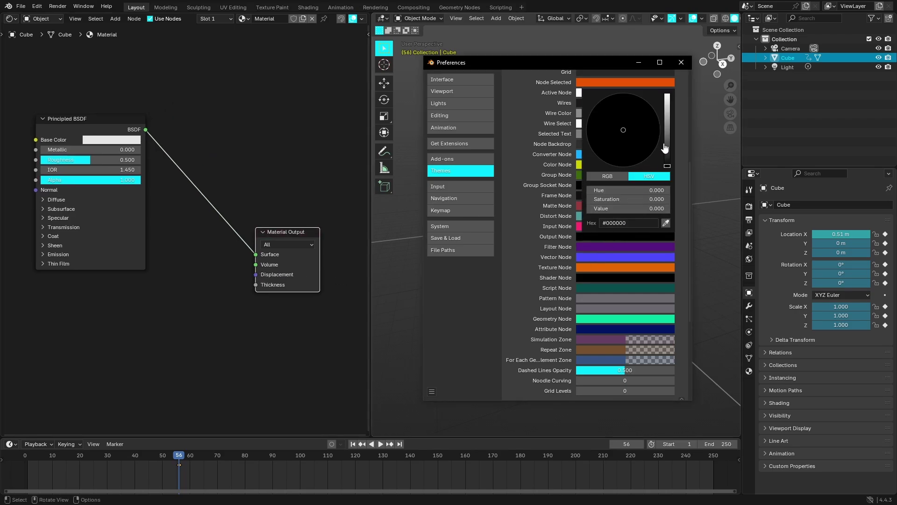
{"action": "left_click_drag", "start_coordinate": [607, 208], "coordinate": [669, 208]}
{"action": "mouse_move", "coordinate": [622, 150]}
{"action": "left_mouse_down"}
{"action": "mouse_move", "coordinate": [637, 170]}
{"action": "mouse_move", "coordinate": [624, 151]}
{"action": "mouse_move", "coordinate": [631, 167]}
{"action": "mouse_move", "coordinate": [666, 150]}
{"action": "mouse_move", "coordinate": [668, 136]}
{"action": "mouse_move", "coordinate": [668, 94]}
{"action": "mouse_move", "coordinate": [597, 102]}
{"action": "mouse_move", "coordinate": [622, 96]}
{"action": "left_mouse_up"}
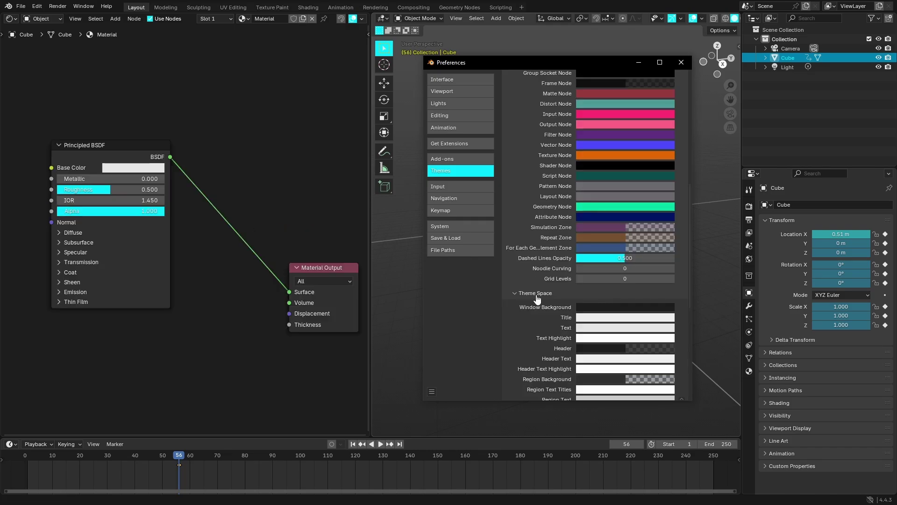
Set the Node Editor's Theme Space Window Background to #121212 and look over the remaining Theme Space colours
{"action": "left_click", "coordinate": [592, 309]}
{"action": "left_click_drag", "start_coordinate": [668, 228], "coordinate": [668, 232]}
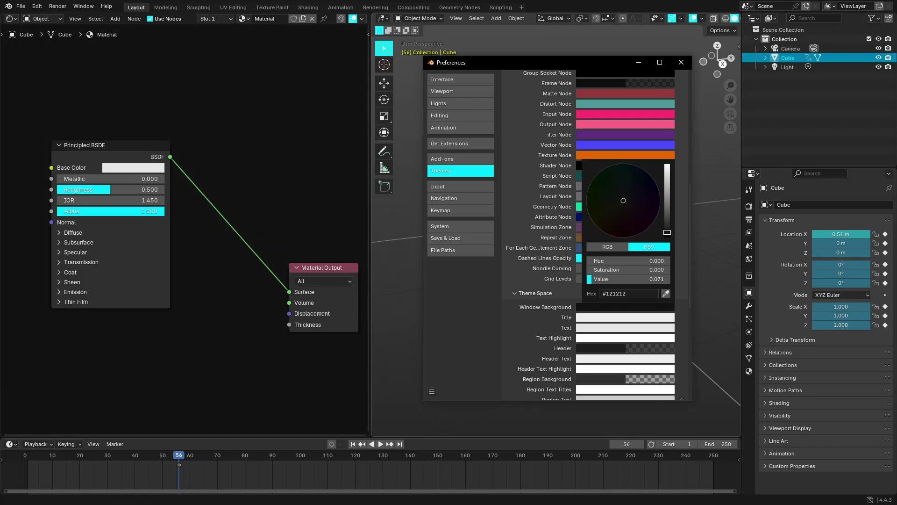
{"action": "scroll", "coordinate": [538, 276], "scroll_direction": "down", "scroll_amount": 8}
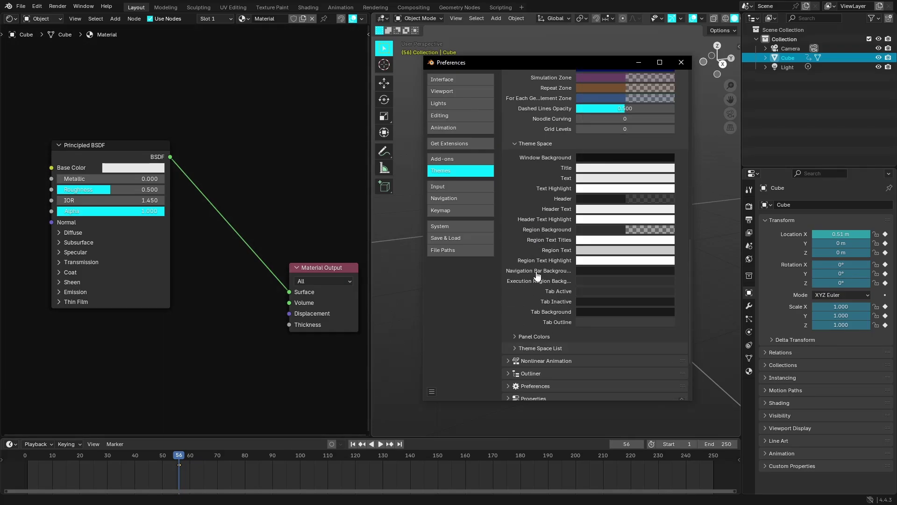
Go back up the Node Editor theme colours and lighten the Wires colour
{"action": "scroll", "coordinate": [530, 320], "scroll_direction": "up", "scroll_amount": 7}
{"action": "mouse_move", "coordinate": [288, 292]}
{"action": "left_mouse_down"}
{"action": "mouse_move", "coordinate": [251, 295]}
{"action": "mouse_move", "coordinate": [281, 299]}
{"action": "mouse_move", "coordinate": [192, 158]}
{"action": "mouse_move", "coordinate": [310, 159]}
{"action": "mouse_move", "coordinate": [281, 296]}
{"action": "mouse_move", "coordinate": [289, 292]}
{"action": "left_mouse_up"}
{"action": "scroll", "coordinate": [543, 226], "scroll_direction": "up", "scroll_amount": 7}
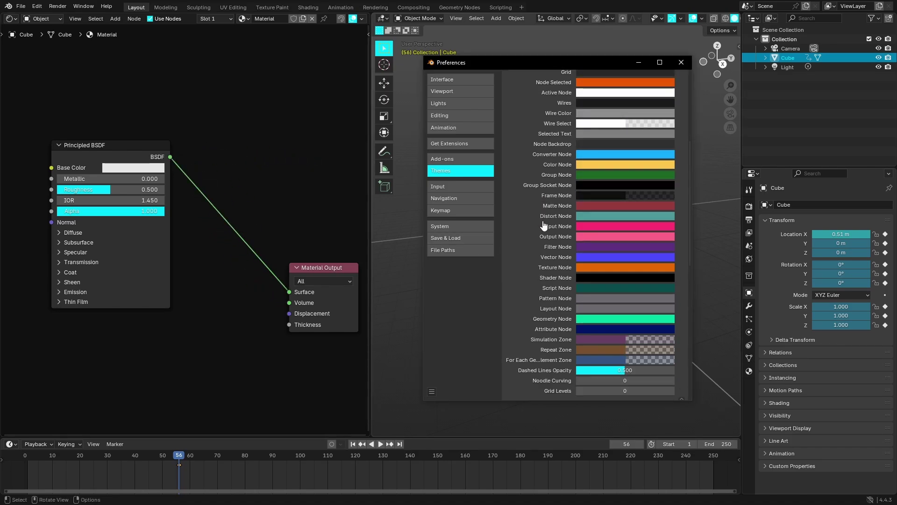
{"action": "scroll", "coordinate": [546, 231], "scroll_direction": "up", "scroll_amount": 5}
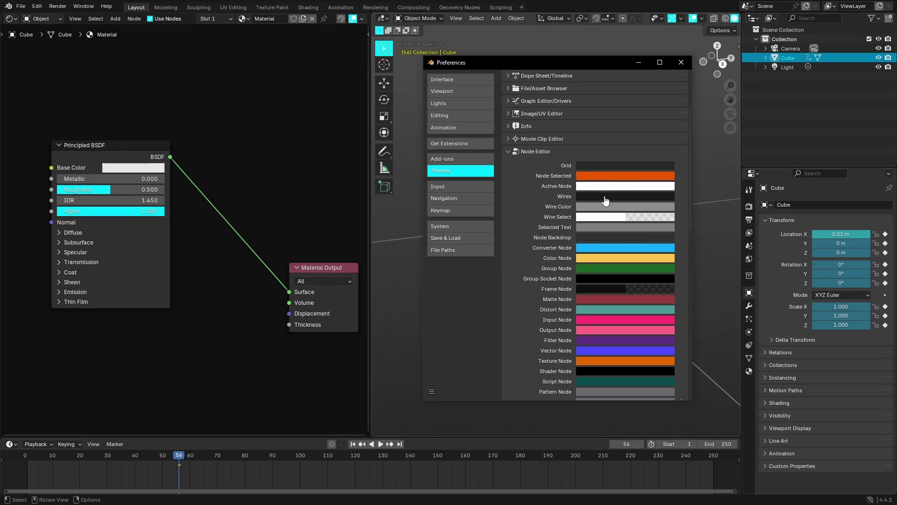
{"action": "left_click", "coordinate": [598, 197]}
{"action": "left_click_drag", "start_coordinate": [623, 242], "coordinate": [630, 228]}
{"action": "left_click_drag", "start_coordinate": [667, 271], "coordinate": [667, 208]}
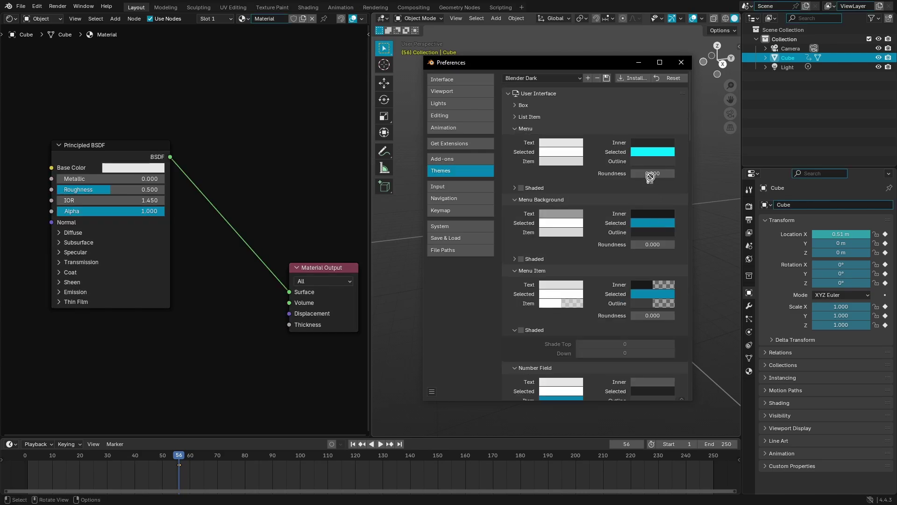
Change the User Interface theme's Menu selected colour from bright cyan to the darker blue accent and collapse all User Interface subsections
{"action": "left_click", "coordinate": [521, 117]}
{"action": "left_click_drag", "start_coordinate": [663, 213], "coordinate": [652, 143]}
{"action": "left_click", "coordinate": [515, 118]}
{"action": "left_click", "coordinate": [515, 117]}
{"action": "left_click", "coordinate": [514, 106]}
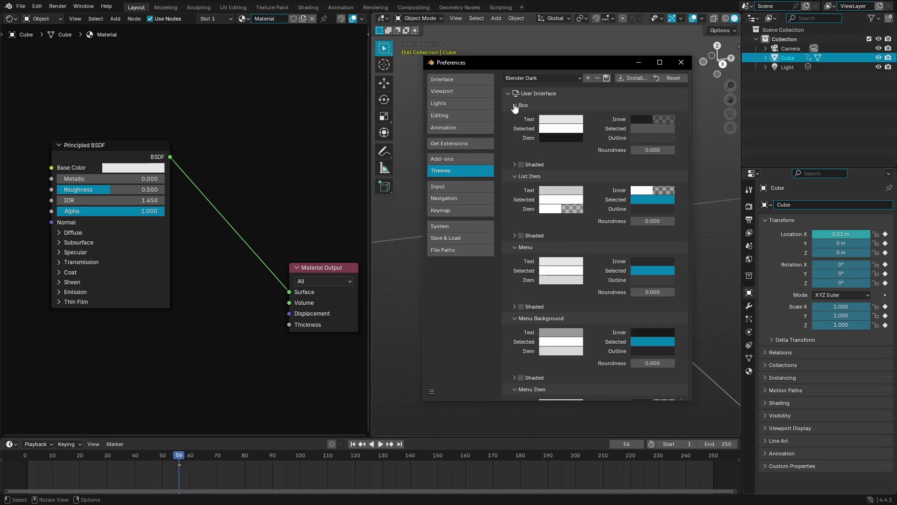
{"action": "left_click_drag", "start_coordinate": [514, 106], "coordinate": [516, 341]}
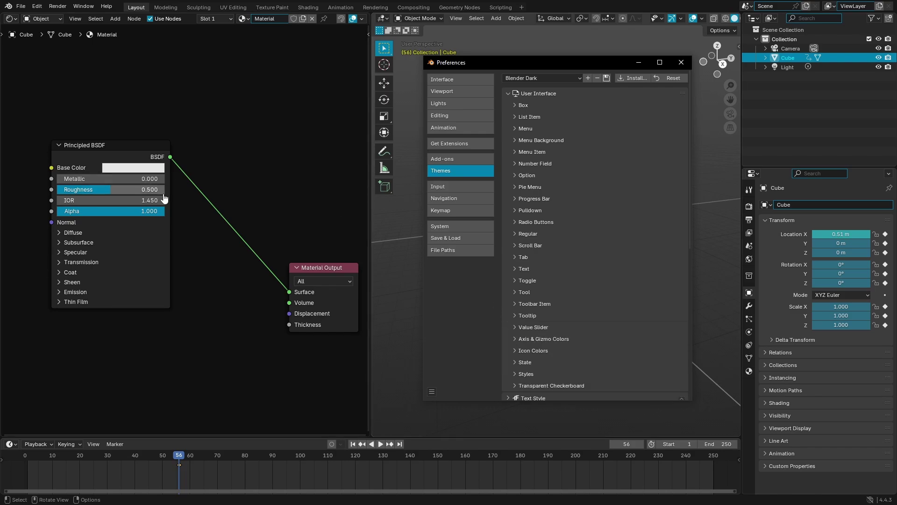
Move the Preferences window aside to inspect the cube and nodes, and set the Principled BSDF's Roughness to 0.718
{"action": "left_click_drag", "start_coordinate": [562, 64], "coordinate": [255, 40]}
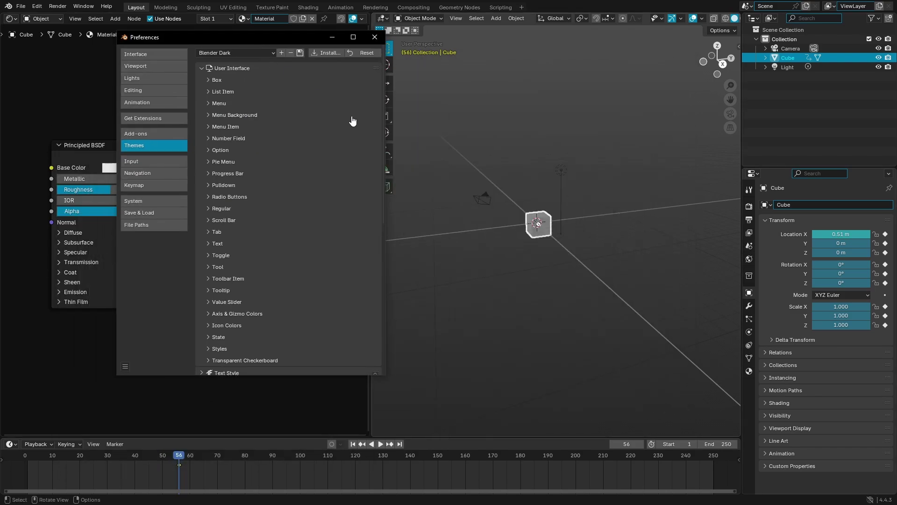
{"action": "scroll", "coordinate": [400, 216], "scroll_direction": "up", "scroll_amount": 9}
{"action": "middle_click_drag", "start_coordinate": [400, 216], "coordinate": [472, 198]}
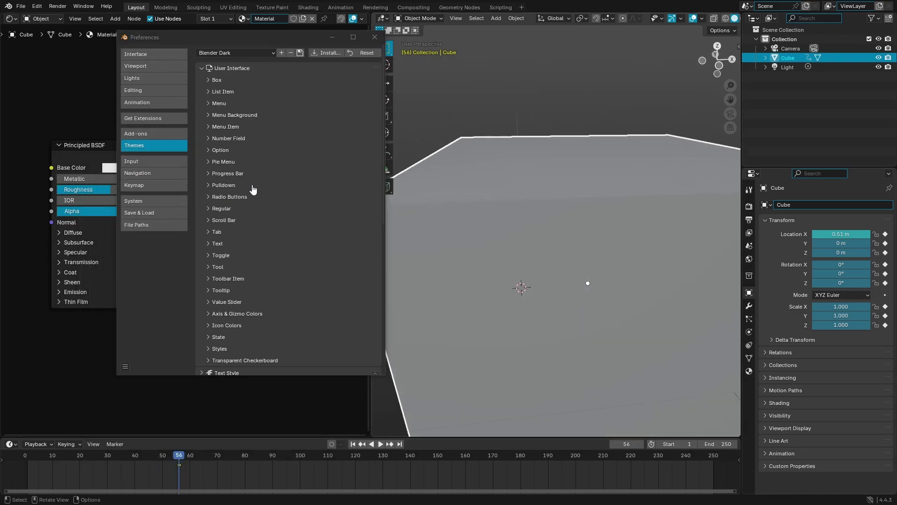
{"action": "left_click_drag", "start_coordinate": [196, 43], "coordinate": [433, 50]}
{"action": "left_click_drag", "start_coordinate": [110, 189], "coordinate": [134, 189]}
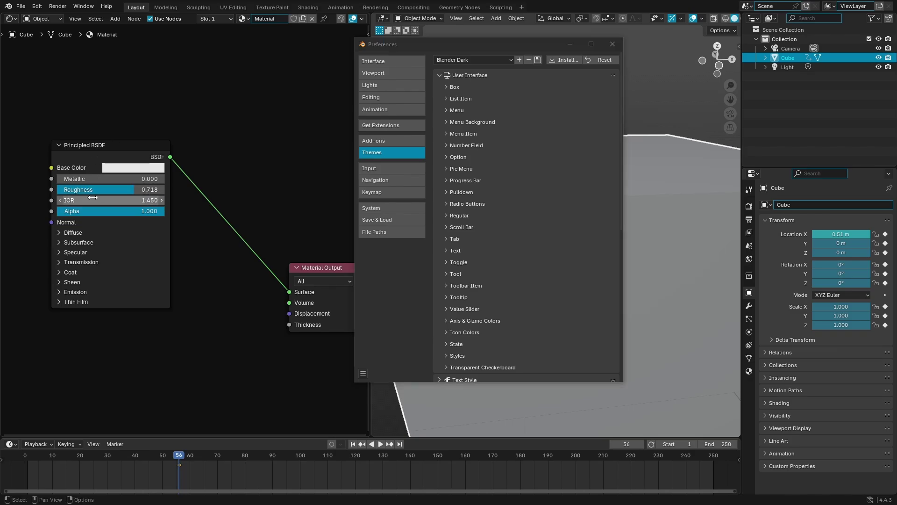
Look over the User Interface subsections and the 3D Viewport theme colours, and close the Preferences
{"action": "scroll", "coordinate": [584, 146], "scroll_direction": "down", "scroll_amount": 15}
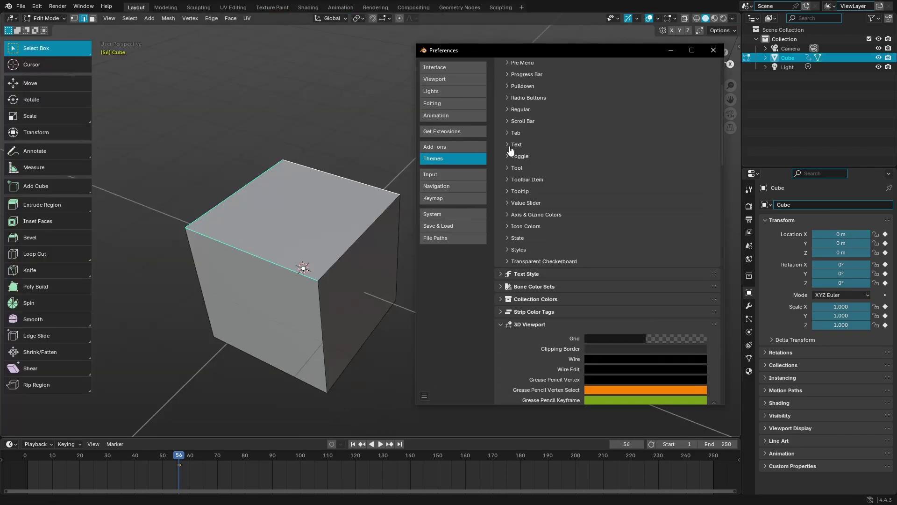
{"action": "scroll", "coordinate": [509, 267], "scroll_direction": "up", "scroll_amount": 2}
{"action": "scroll", "coordinate": [510, 266], "scroll_direction": "down", "scroll_amount": 4}
{"action": "left_click", "coordinate": [514, 292]}
{"action": "left_click", "coordinate": [713, 50]}
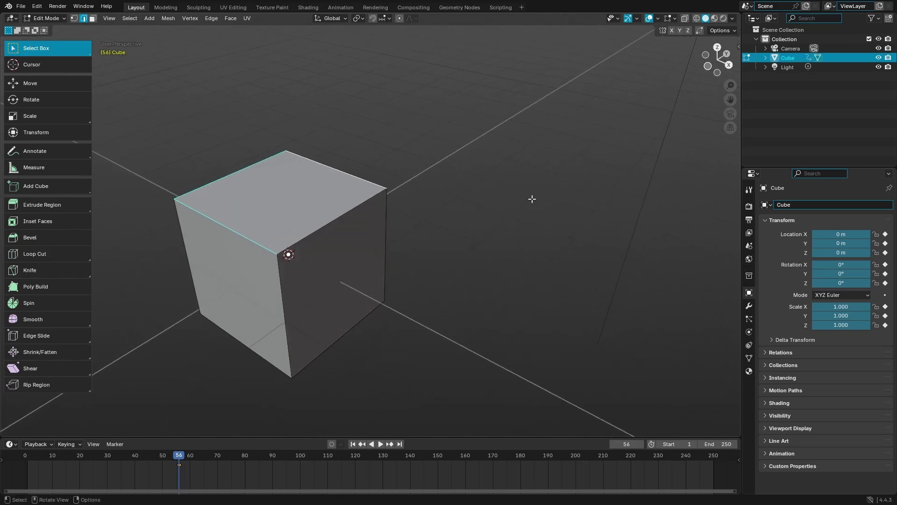
Reopen the Preferences at the theme settings and place the window beside the cube
{"action": "left_click", "coordinate": [37, 6]}
{"action": "left_click", "coordinate": [60, 127]}
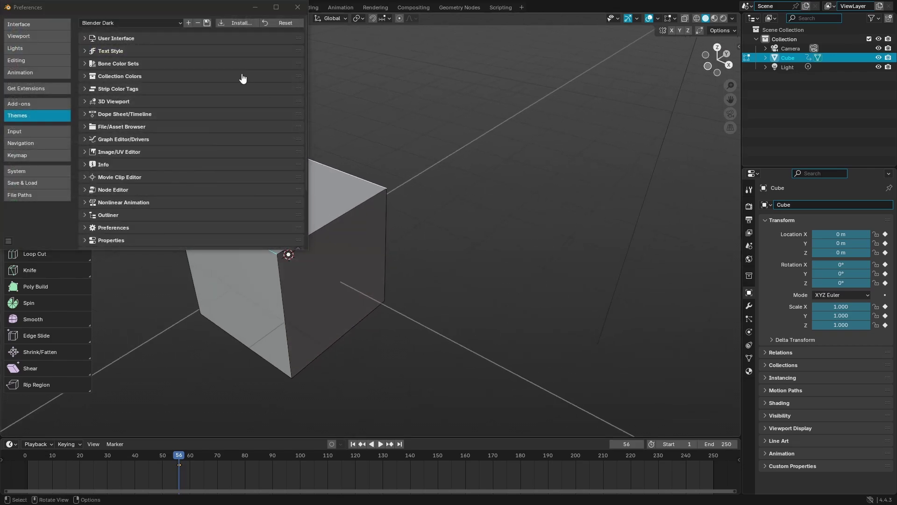
{"action": "left_click_drag", "start_coordinate": [155, 14], "coordinate": [548, 88]}
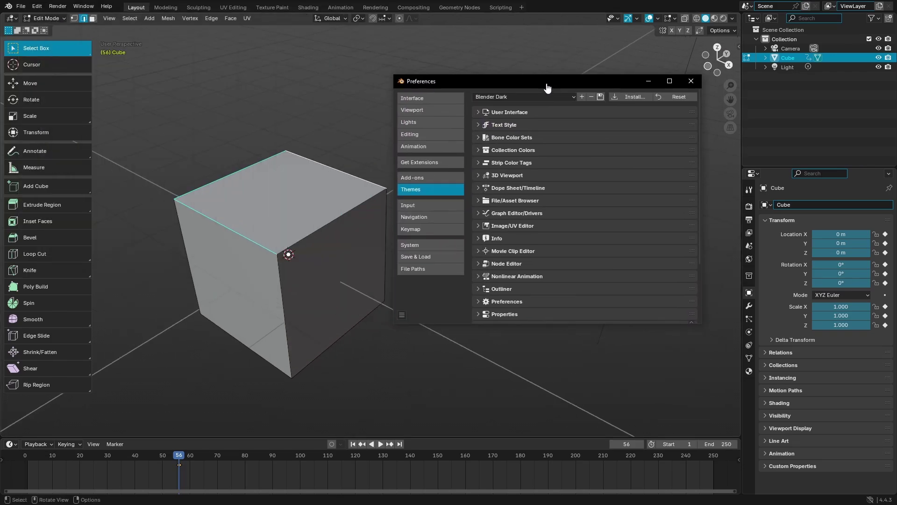
Try to save the changes over the Blender Dark theme and check the list of available themes
{"action": "left_click", "coordinate": [600, 97]}
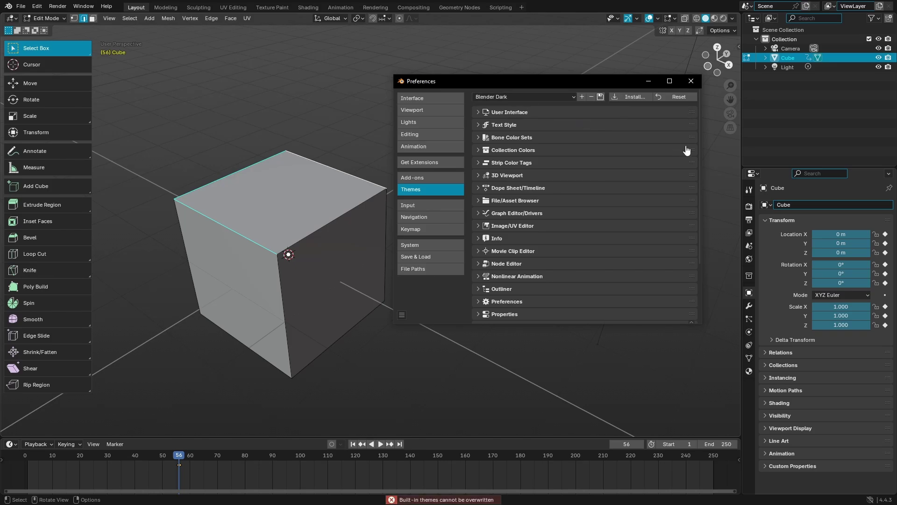
{"action": "left_click", "coordinate": [600, 95]}
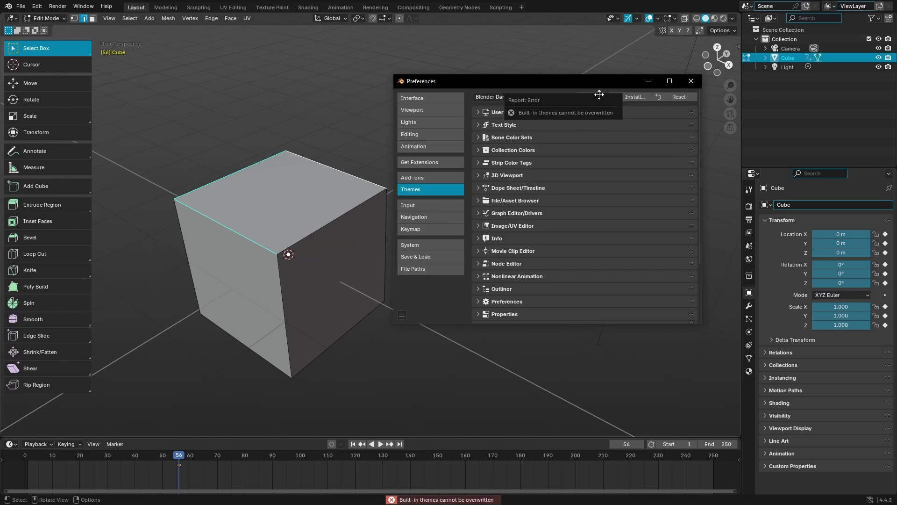
{"action": "left_click", "coordinate": [495, 97]}
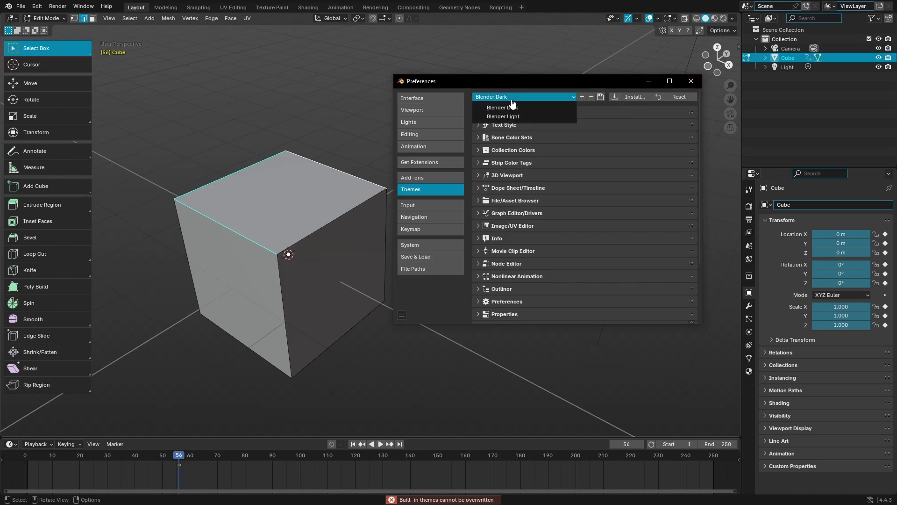
Save the customised look as a new theme named with the creator's first name followed by "Blue Theme"
{"action": "left_click", "coordinate": [582, 96]}
{"action": "left_click", "coordinate": [620, 121]}
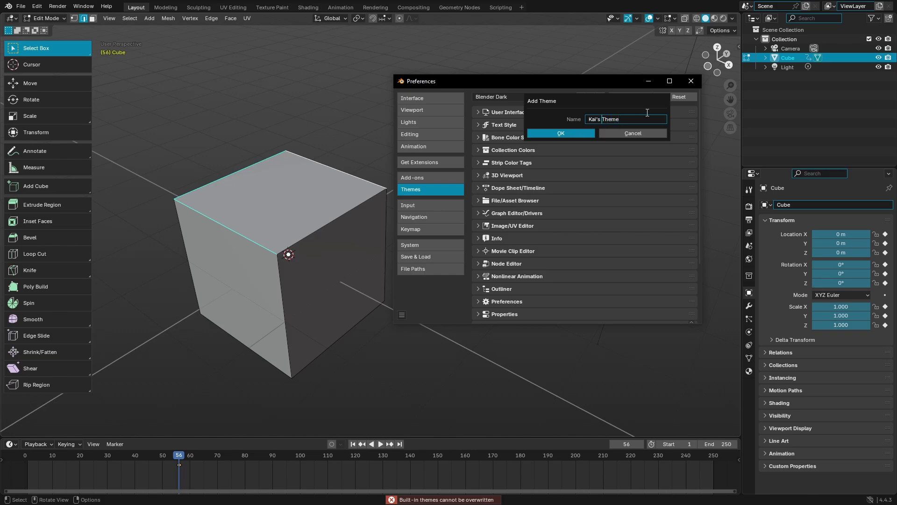
{"action": "type", "text": "Blue"}
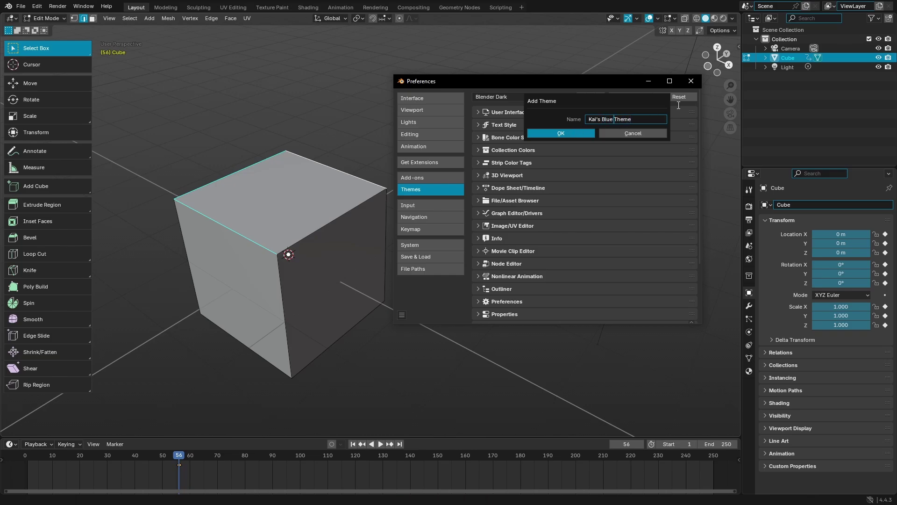
{"action": "left_click", "coordinate": [586, 133]}
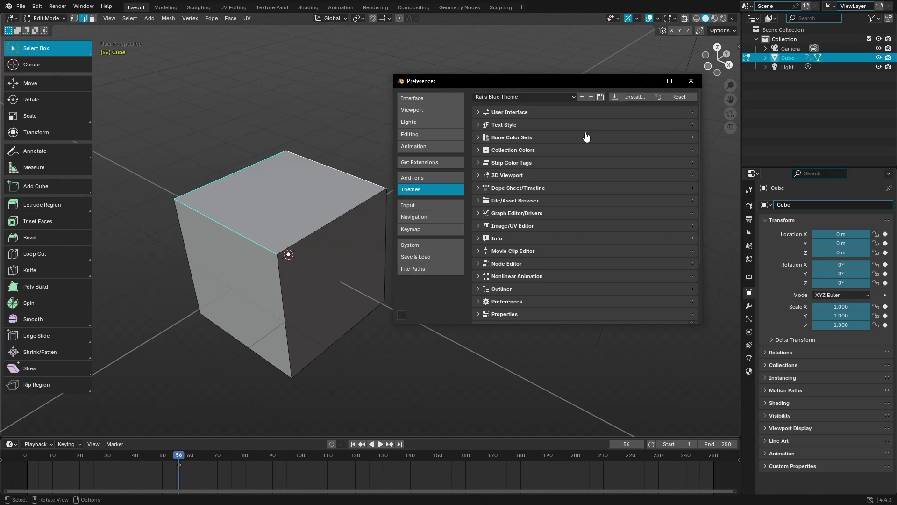
{"action": "left_click", "coordinate": [506, 102]}
{"action": "left_click", "coordinate": [516, 98]}
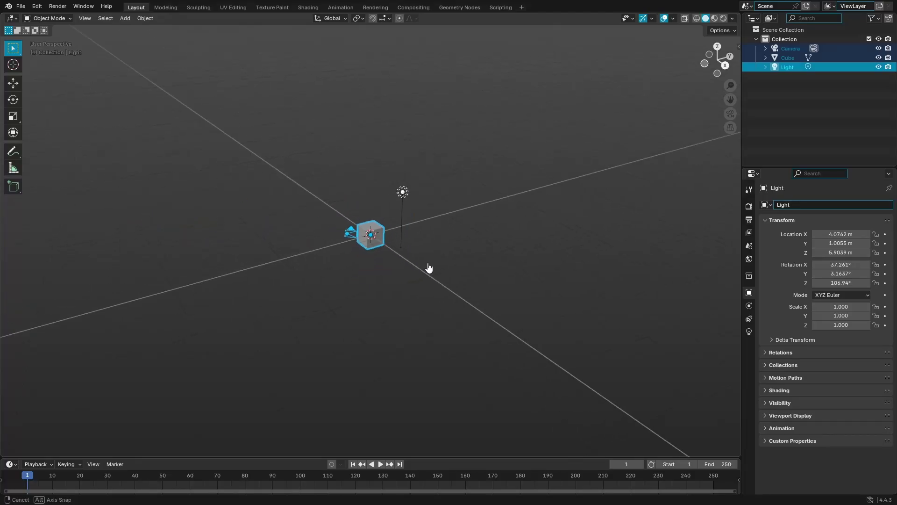
Clear the object selection, select the cube and enter Edit Mode with face selection and nothing selected
{"action": "middle_click_drag", "start_coordinate": [427, 266], "coordinate": [522, 276]}
{"action": "left_click", "coordinate": [397, 266]}
{"action": "scroll", "coordinate": [396, 266], "scroll_direction": "up", "scroll_amount": 5}
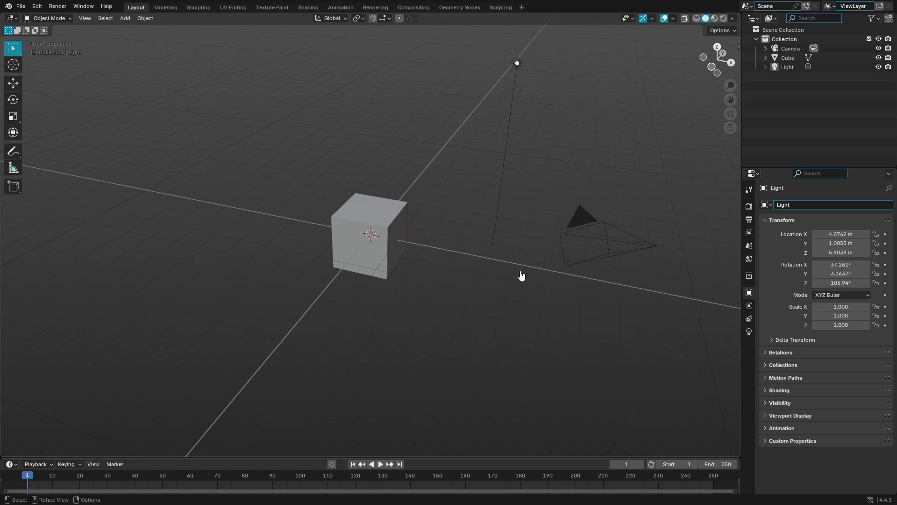
{"action": "left_click", "coordinate": [390, 227]}
{"action": "scroll", "coordinate": [390, 227], "scroll_direction": "up", "scroll_amount": 5}
{"action": "key", "text": "Tab"}
{"action": "key", "text": "alt+a"}
{"action": "left_click", "coordinate": [93, 18]}
Inset one side face of the cube and extrude it inward to form a square recess
{"action": "left_click", "coordinate": [369, 234]}
{"action": "middle_click_drag", "start_coordinate": [466, 248], "coordinate": [517, 247]}
{"action": "key", "text": "i"}
{"action": "left_click", "coordinate": [469, 249]}
{"action": "key", "text": "e"}
{"action": "left_click", "coordinate": [480, 239]}
{"action": "left_click", "coordinate": [424, 245]}
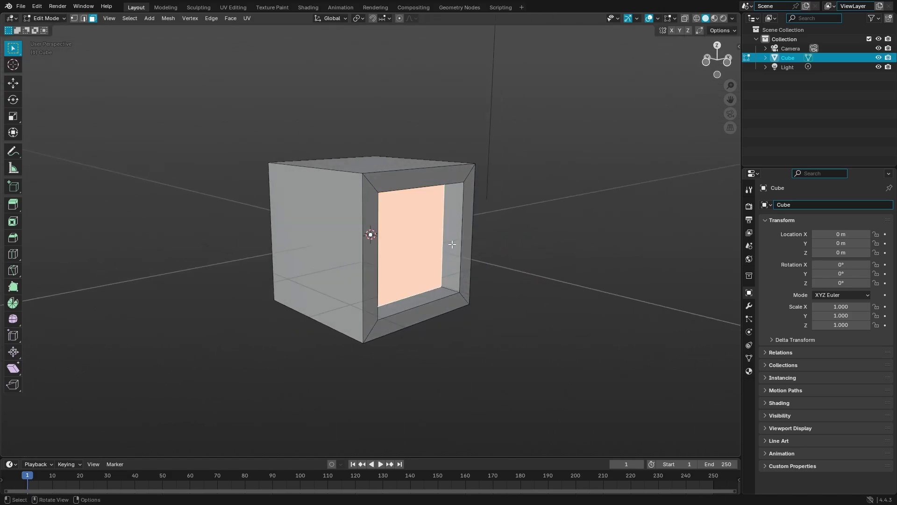
{"action": "left_click", "coordinate": [451, 244]}
{"action": "middle_click_drag", "start_coordinate": [545, 216], "coordinate": [425, 189]}
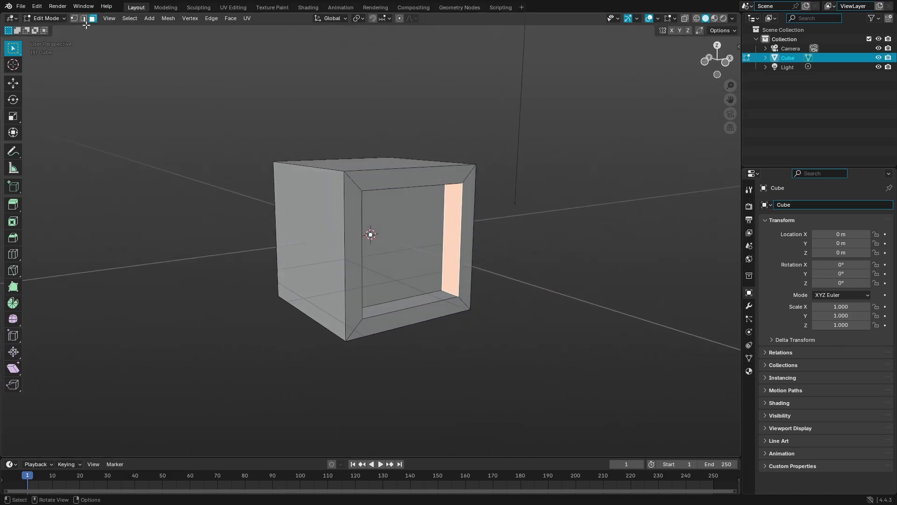
Bevel the four edges around the recess opening with 11 segments and check the result in Object Mode
{"action": "key", "text": "2"}
{"action": "left_click", "coordinate": [425, 188]}
{"action": "left_click", "coordinate": [460, 208], "text": "shift"}
{"action": "left_click", "coordinate": [364, 231], "text": "shift"}
{"action": "left_click", "coordinate": [416, 309], "text": "shift"}
{"action": "scroll", "coordinate": [491, 274], "scroll_direction": "up", "scroll_amount": 2}
{"action": "scroll", "coordinate": [490, 274], "scroll_direction": "up", "scroll_amount": 3}
{"action": "middle_click_drag", "start_coordinate": [490, 274], "coordinate": [473, 279]}
{"action": "key", "text": "ctrl+b"}
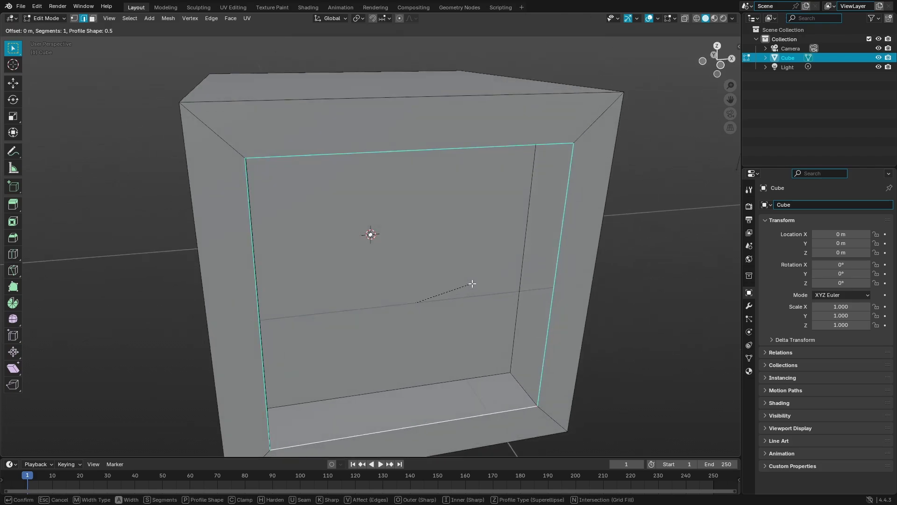
{"action": "scroll", "coordinate": [493, 279], "scroll_direction": "up", "scroll_amount": 3}
{"action": "scroll", "coordinate": [494, 282], "scroll_direction": "up", "scroll_amount": 7}
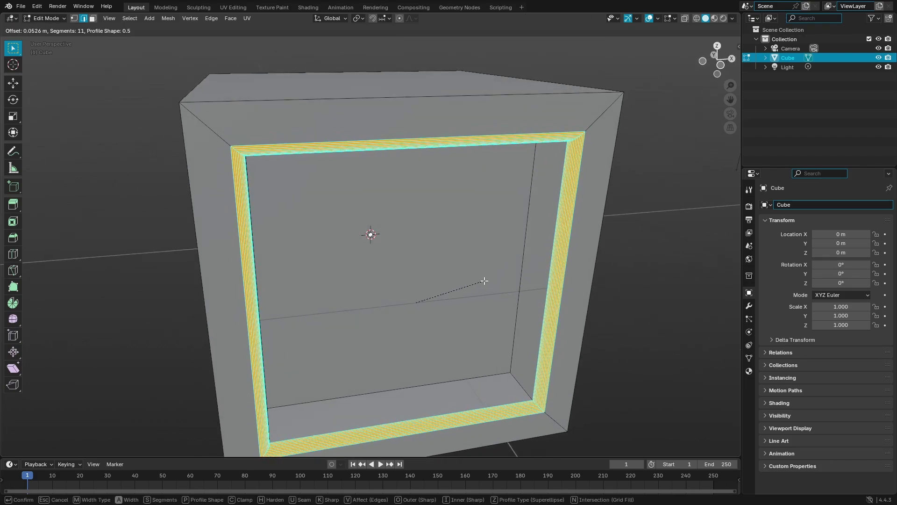
{"action": "left_click", "coordinate": [476, 280]}
{"action": "key", "text": "Tab"}
{"action": "middle_click_drag", "start_coordinate": [554, 280], "coordinate": [517, 239]}
Bevel the two vertical back edges inside the recess with 11 segments and return to Object Mode
{"action": "key", "text": "Tab"}
{"action": "left_click", "coordinate": [229, 180]}
{"action": "middle_click_drag", "start_coordinate": [229, 179], "coordinate": [372, 193]}
{"action": "left_click", "coordinate": [532, 206], "text": "shift"}
{"action": "middle_click_drag", "start_coordinate": [537, 206], "coordinate": [593, 212]}
{"action": "key", "text": "ctrl+v"}
{"action": "key", "text": "ctrl+b"}
{"action": "scroll", "coordinate": [584, 206], "scroll_direction": "up", "scroll_amount": 10}
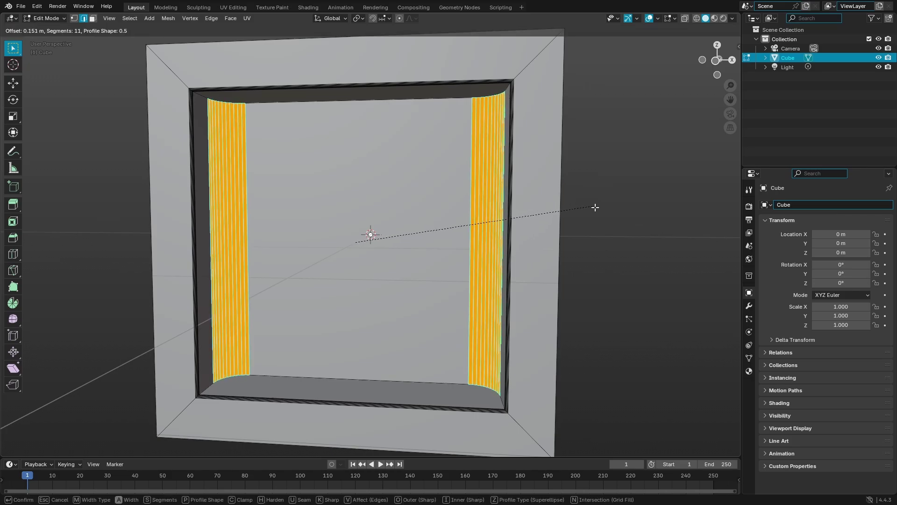
{"action": "left_click", "coordinate": [621, 215]}
{"action": "middle_click_drag", "start_coordinate": [528, 216], "coordinate": [491, 216]}
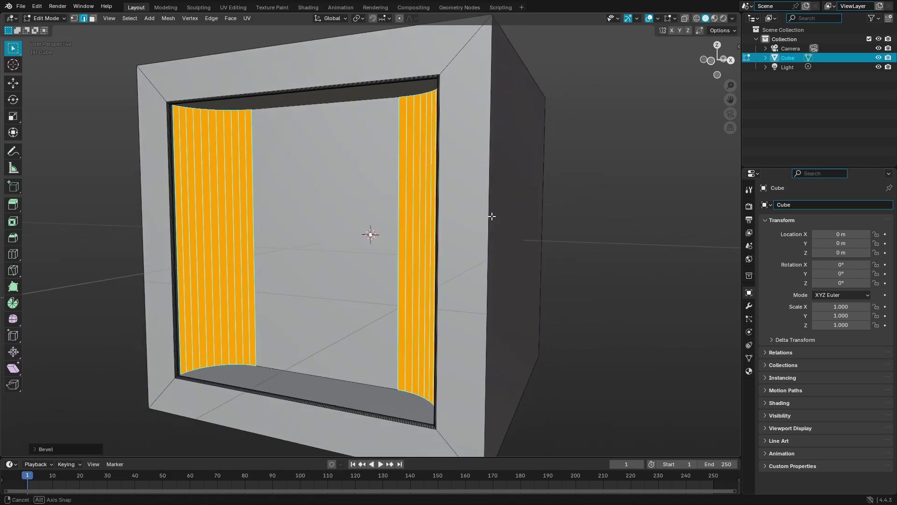
{"action": "key", "text": "Tab"}
{"action": "scroll", "coordinate": [379, 234], "scroll_direction": "down", "scroll_amount": 2}
{"action": "mouse_move", "coordinate": [374, 235]}
{"action": "middle_mouse_down"}
{"action": "mouse_move", "coordinate": [352, 229]}
{"action": "mouse_move", "coordinate": [411, 229]}
{"action": "middle_mouse_up"}
Try Shade Smooth on the recessed cube and undo it
{"action": "left_click", "coordinate": [145, 19]}
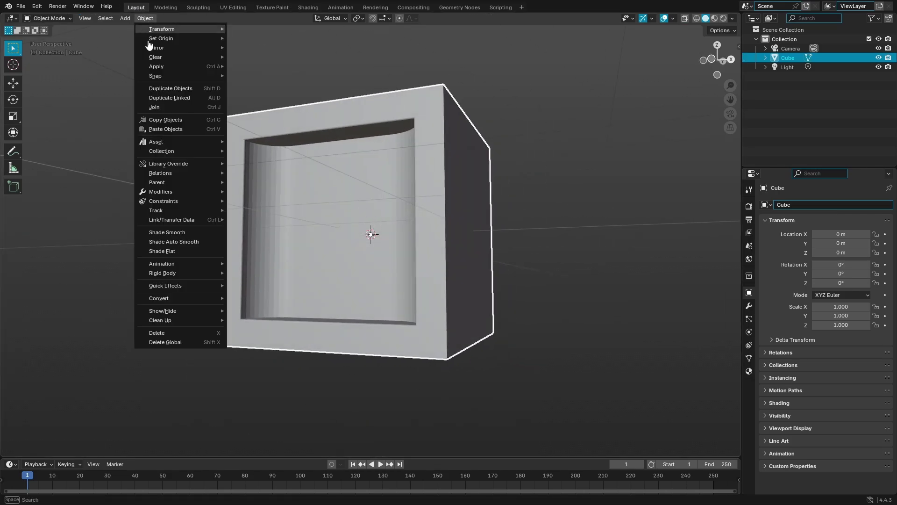
{"action": "left_click", "coordinate": [154, 234]}
{"action": "middle_click_drag", "start_coordinate": [249, 217], "coordinate": [427, 223]}
{"action": "scroll", "coordinate": [427, 223], "scroll_direction": "up", "scroll_amount": 4}
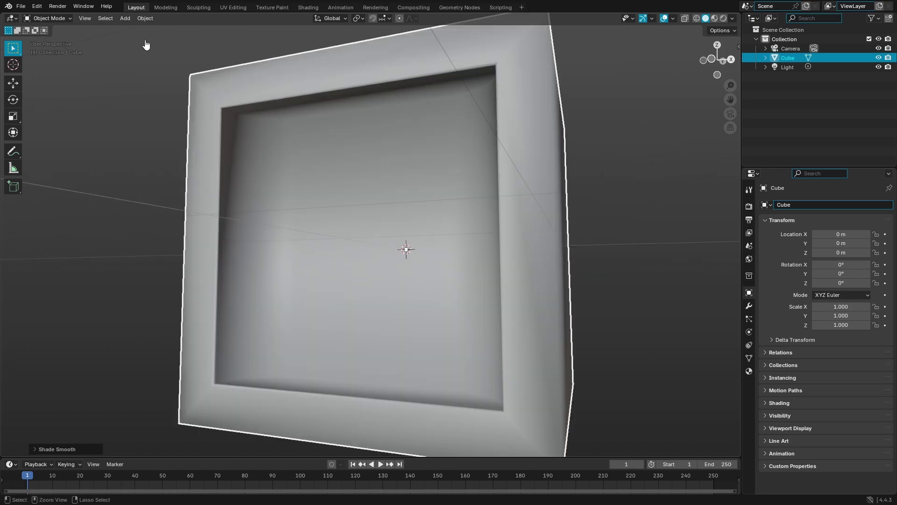
{"action": "key", "text": "ctrl+z"}
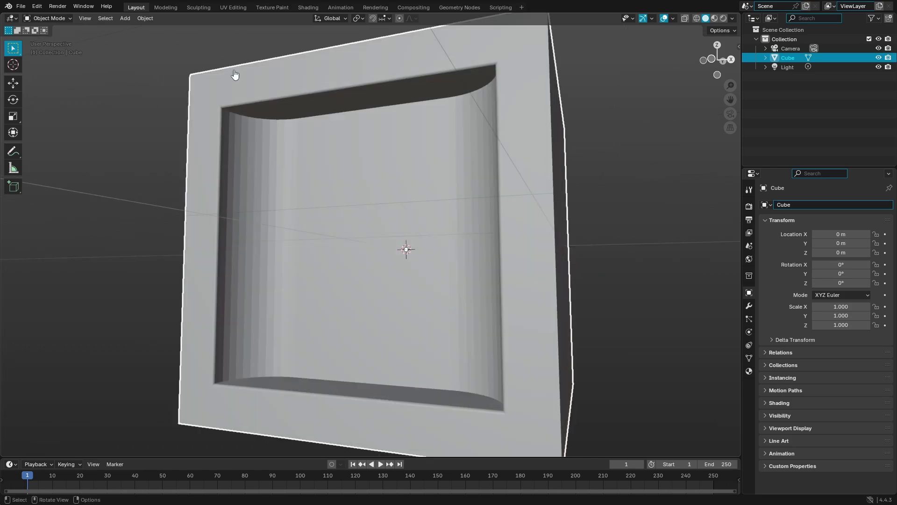
Look through the cube's mesh data properties, including the Remesh section, and view the recessed cube from another side
{"action": "left_click", "coordinate": [750, 359]}
{"action": "left_click", "coordinate": [772, 410]}
{"action": "left_click", "coordinate": [772, 410]}
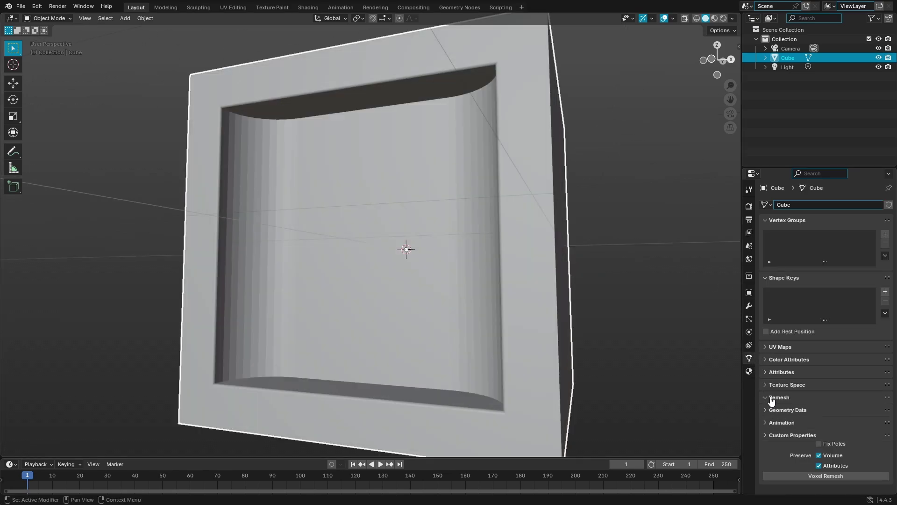
{"action": "left_click", "coordinate": [775, 351]}
{"action": "left_click", "coordinate": [775, 351]}
{"action": "left_click", "coordinate": [778, 359]}
{"action": "left_click", "coordinate": [778, 360]}
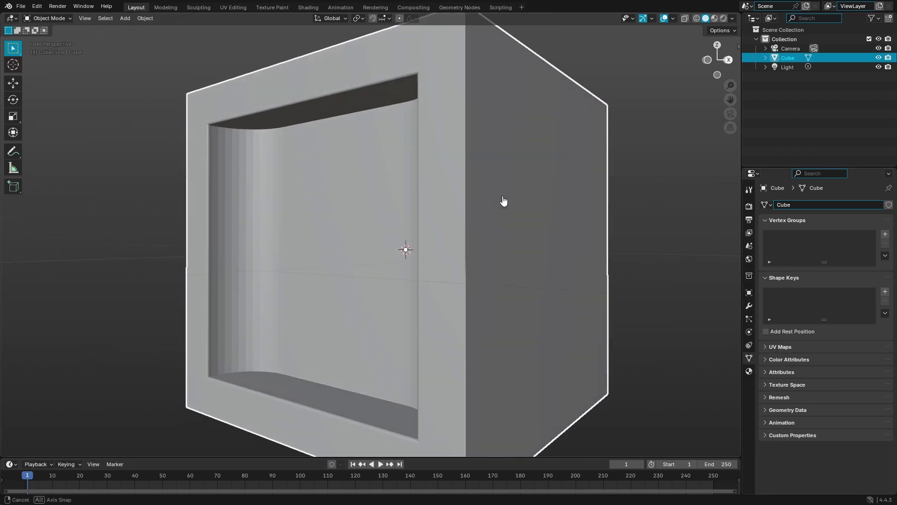
{"action": "scroll", "coordinate": [542, 173], "scroll_direction": "down", "scroll_amount": 3}
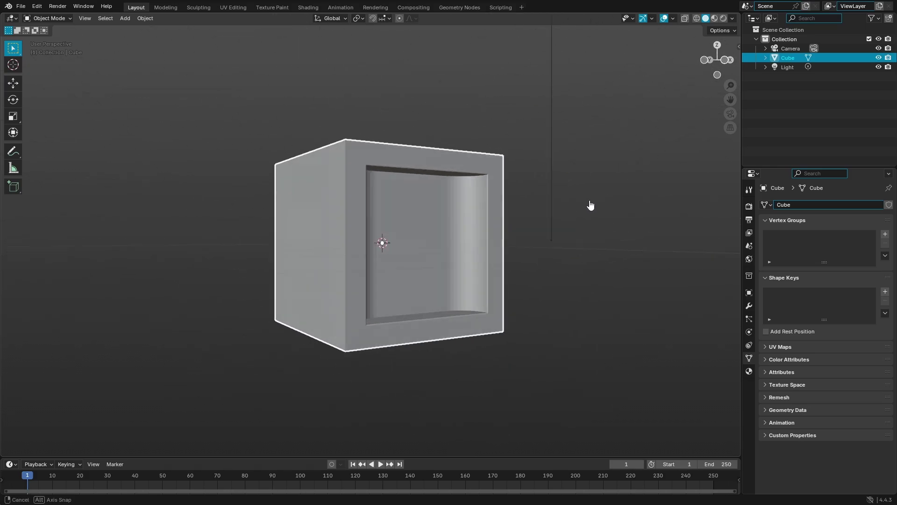